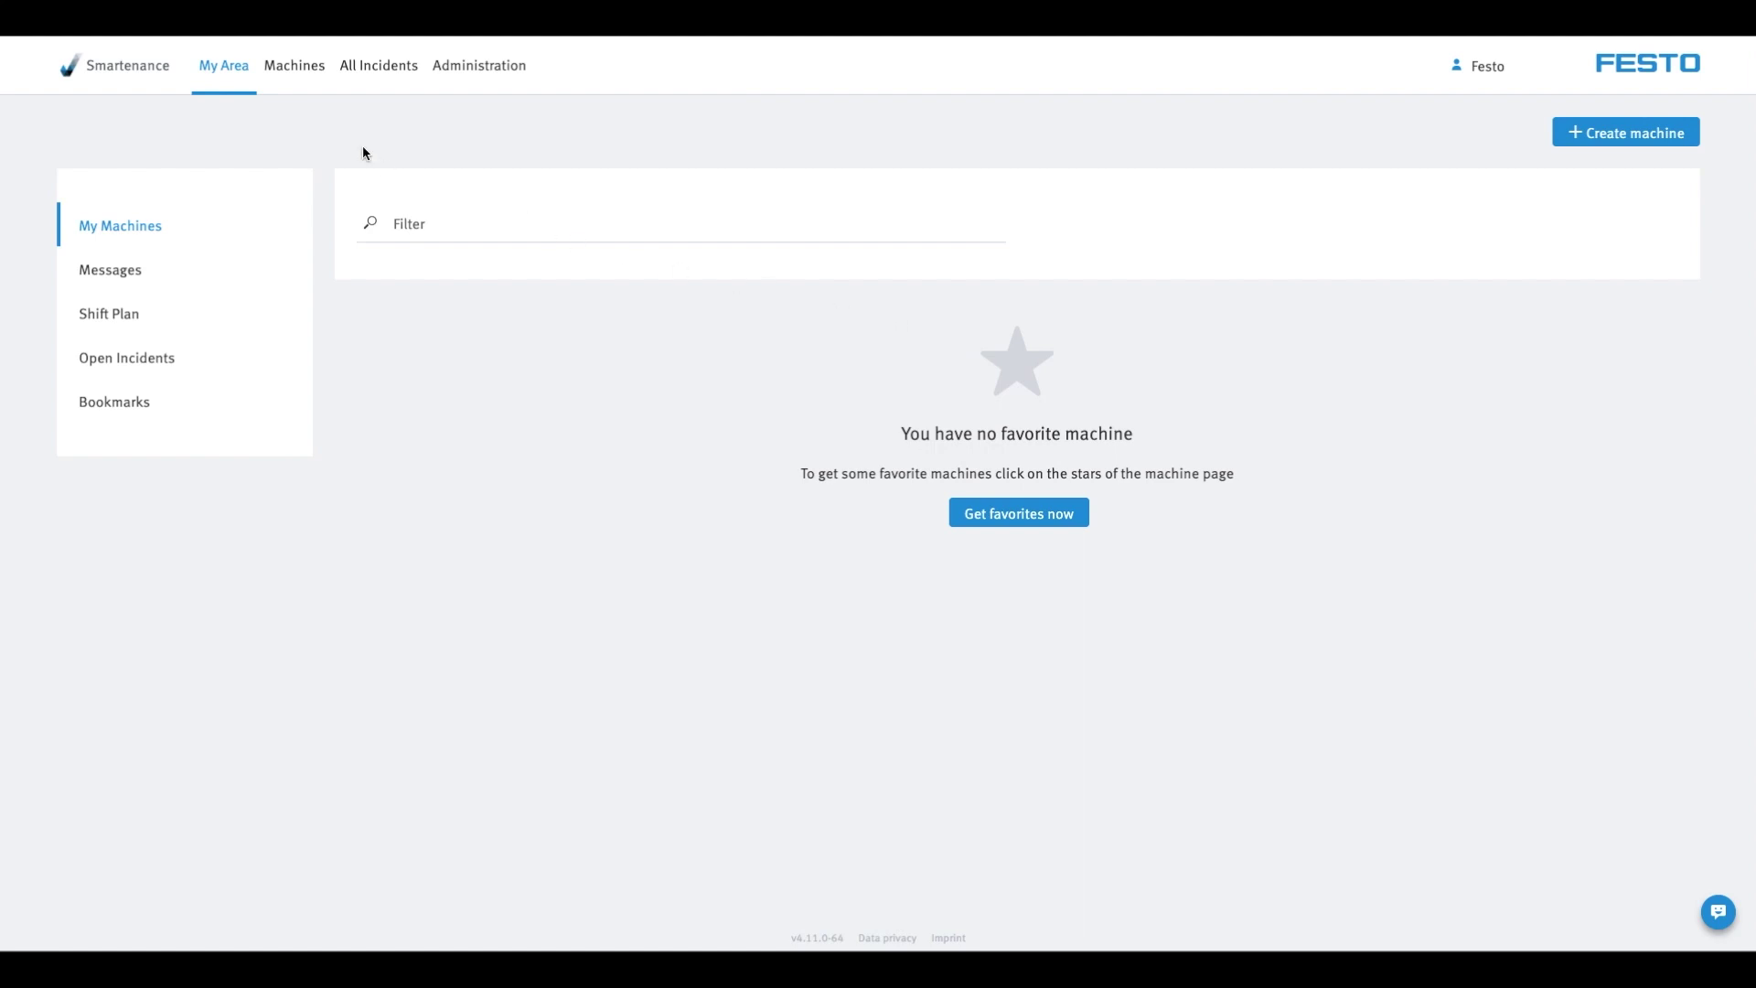
# - Review Sample machine's maintenance tasks, incidents and logbook from the Machines list
pyautogui.click(308, 81)
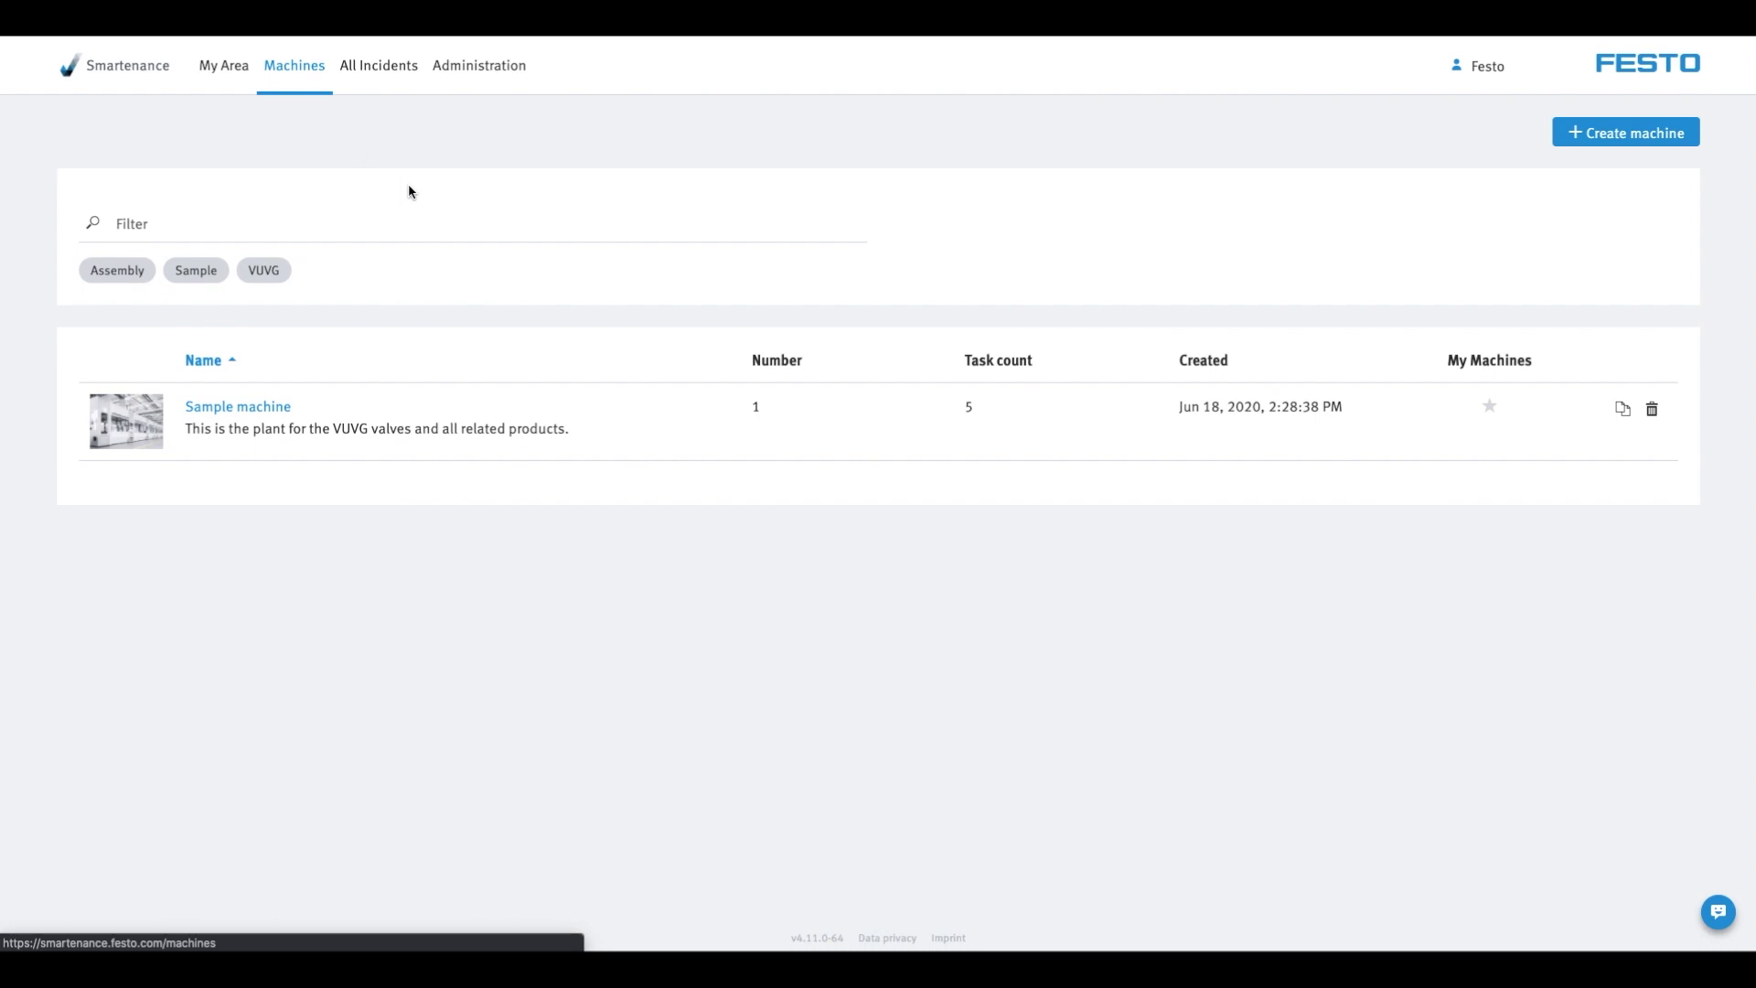
pyautogui.click(709, 389)
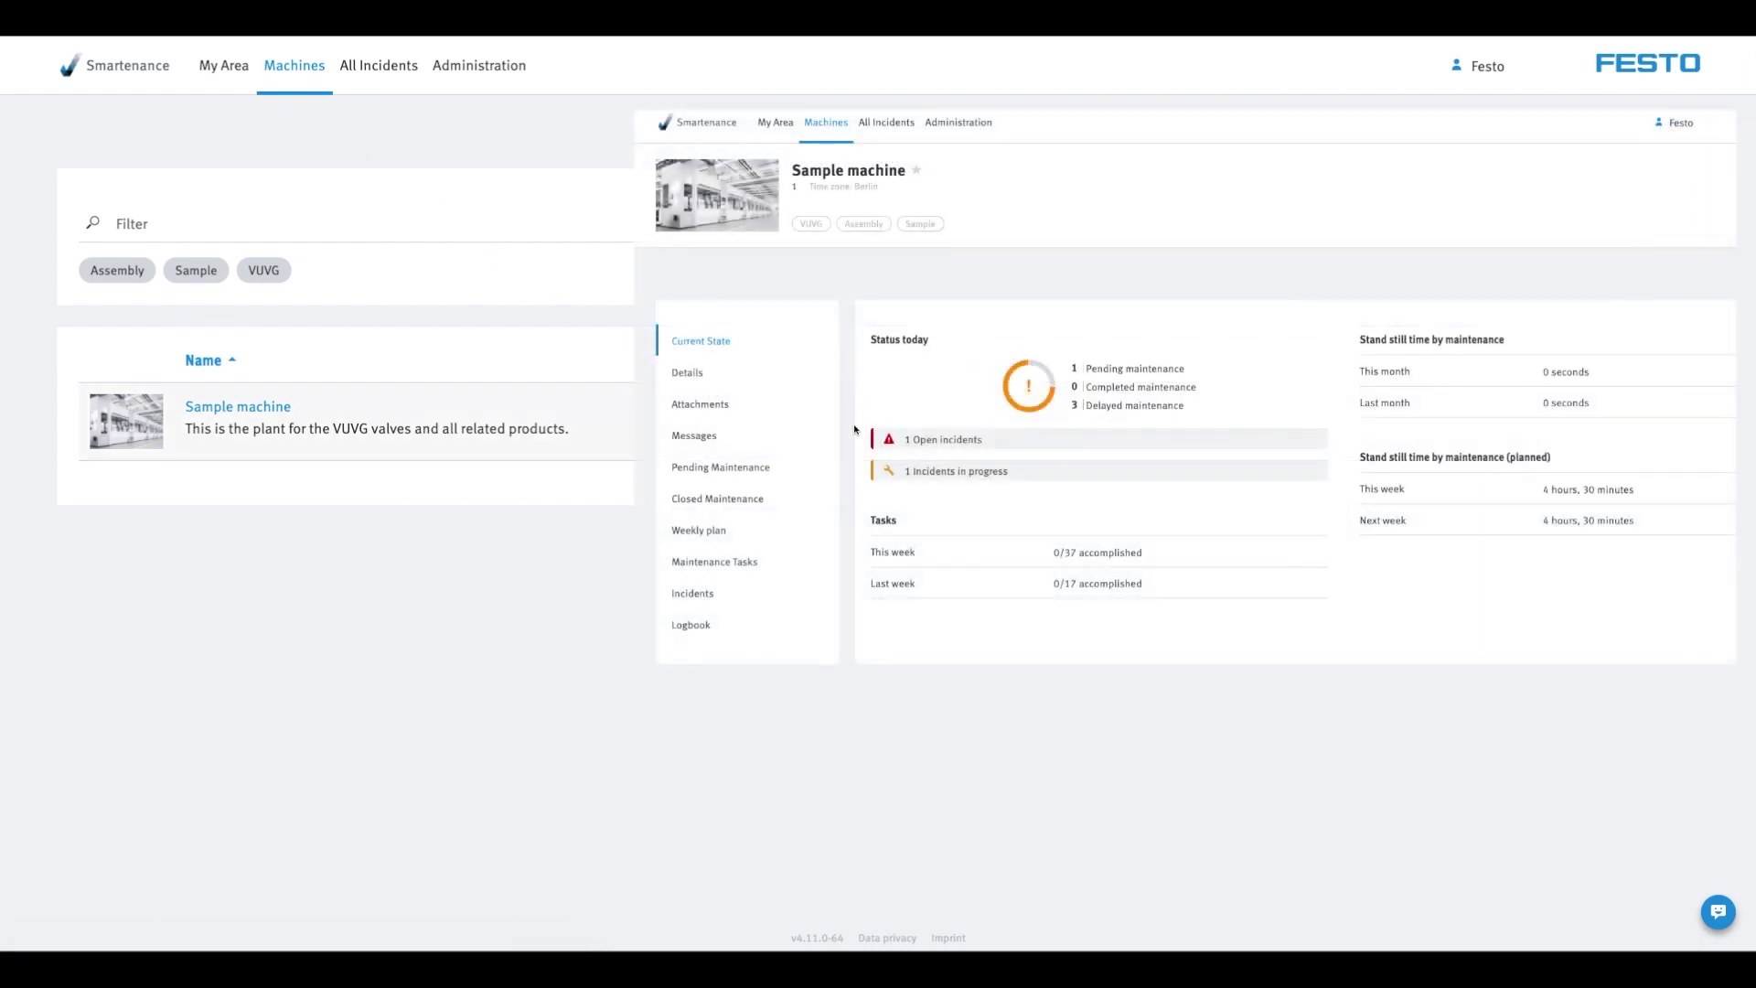
pyautogui.click(823, 558)
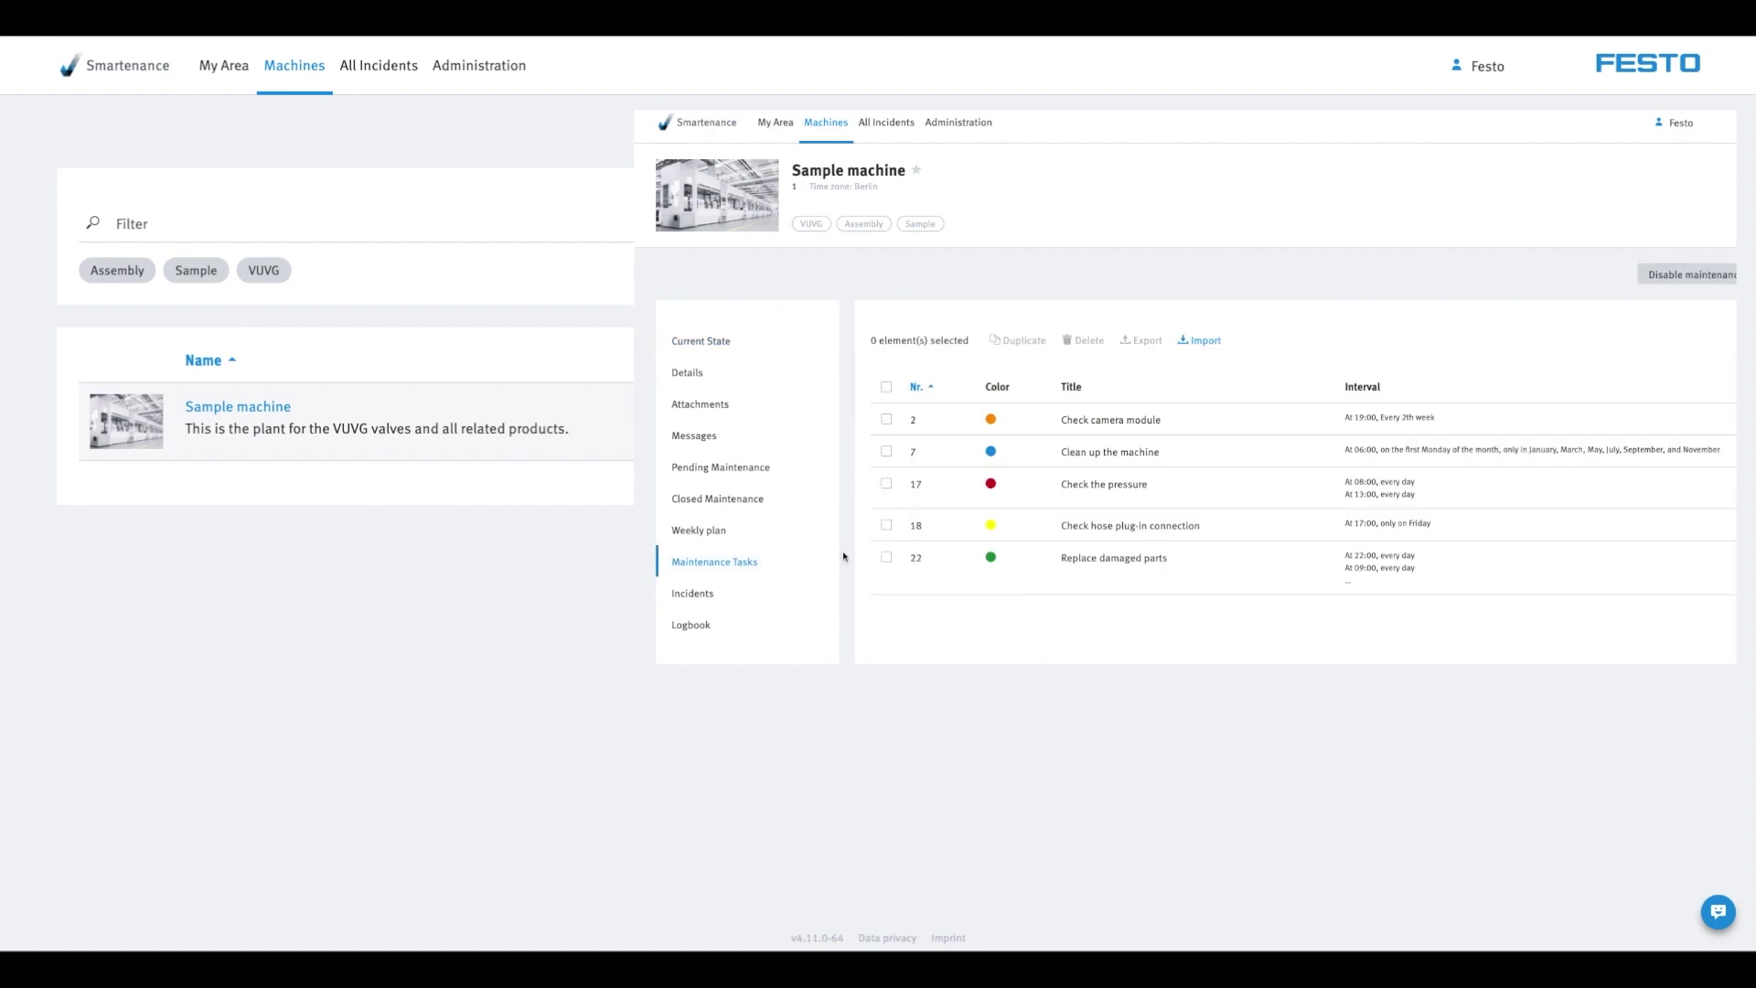
pyautogui.click(814, 592)
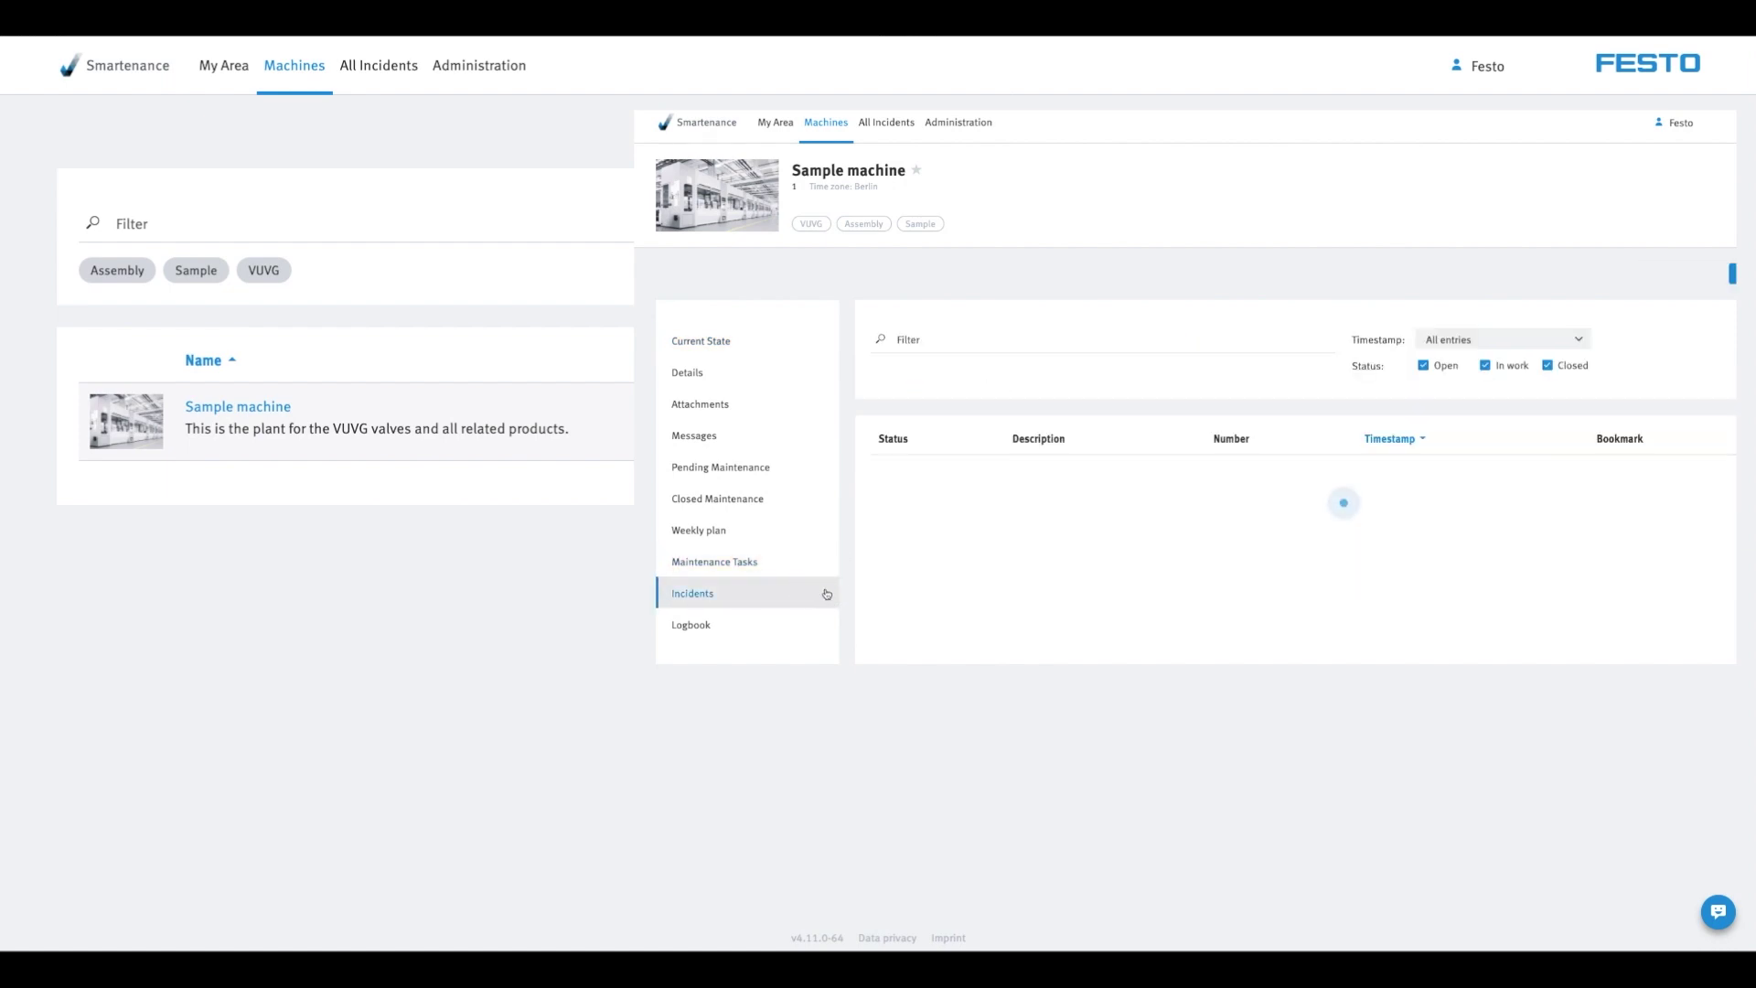
pyautogui.click(828, 625)
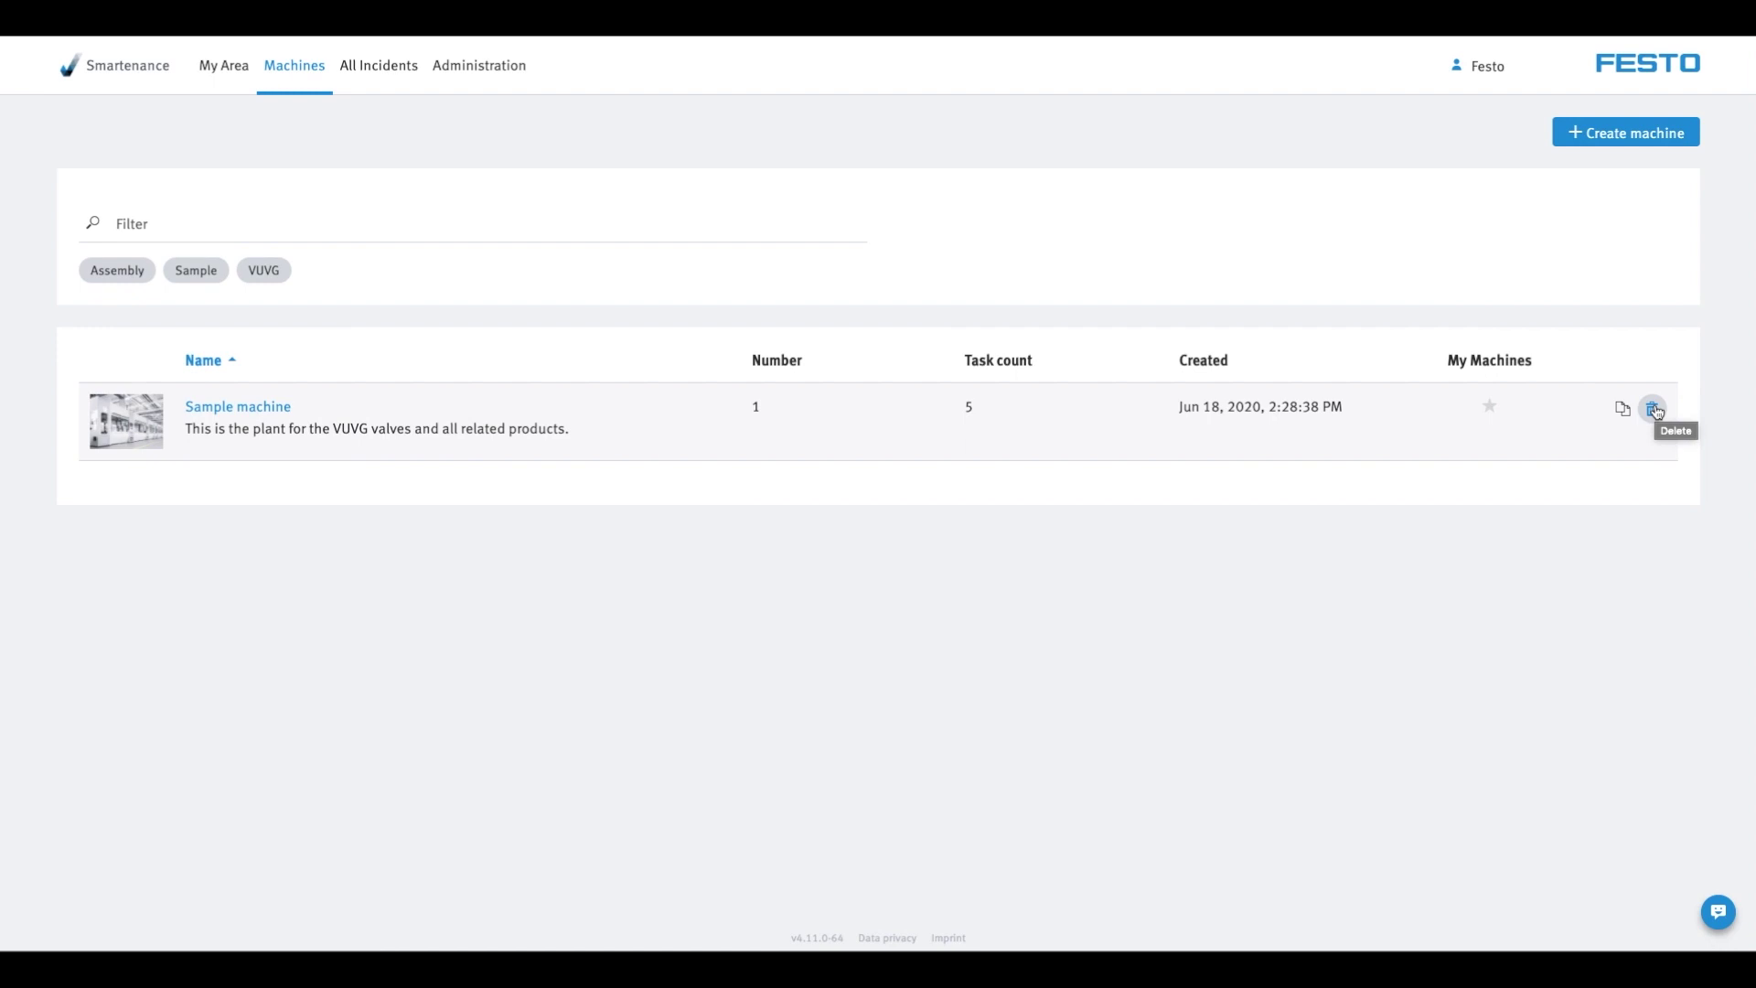
# - Create machine 'Handlingrobot (Automotive Demo)': number 1, manufacturer Kuka, model Handling Robot, with description
pyautogui.click(1616, 137)
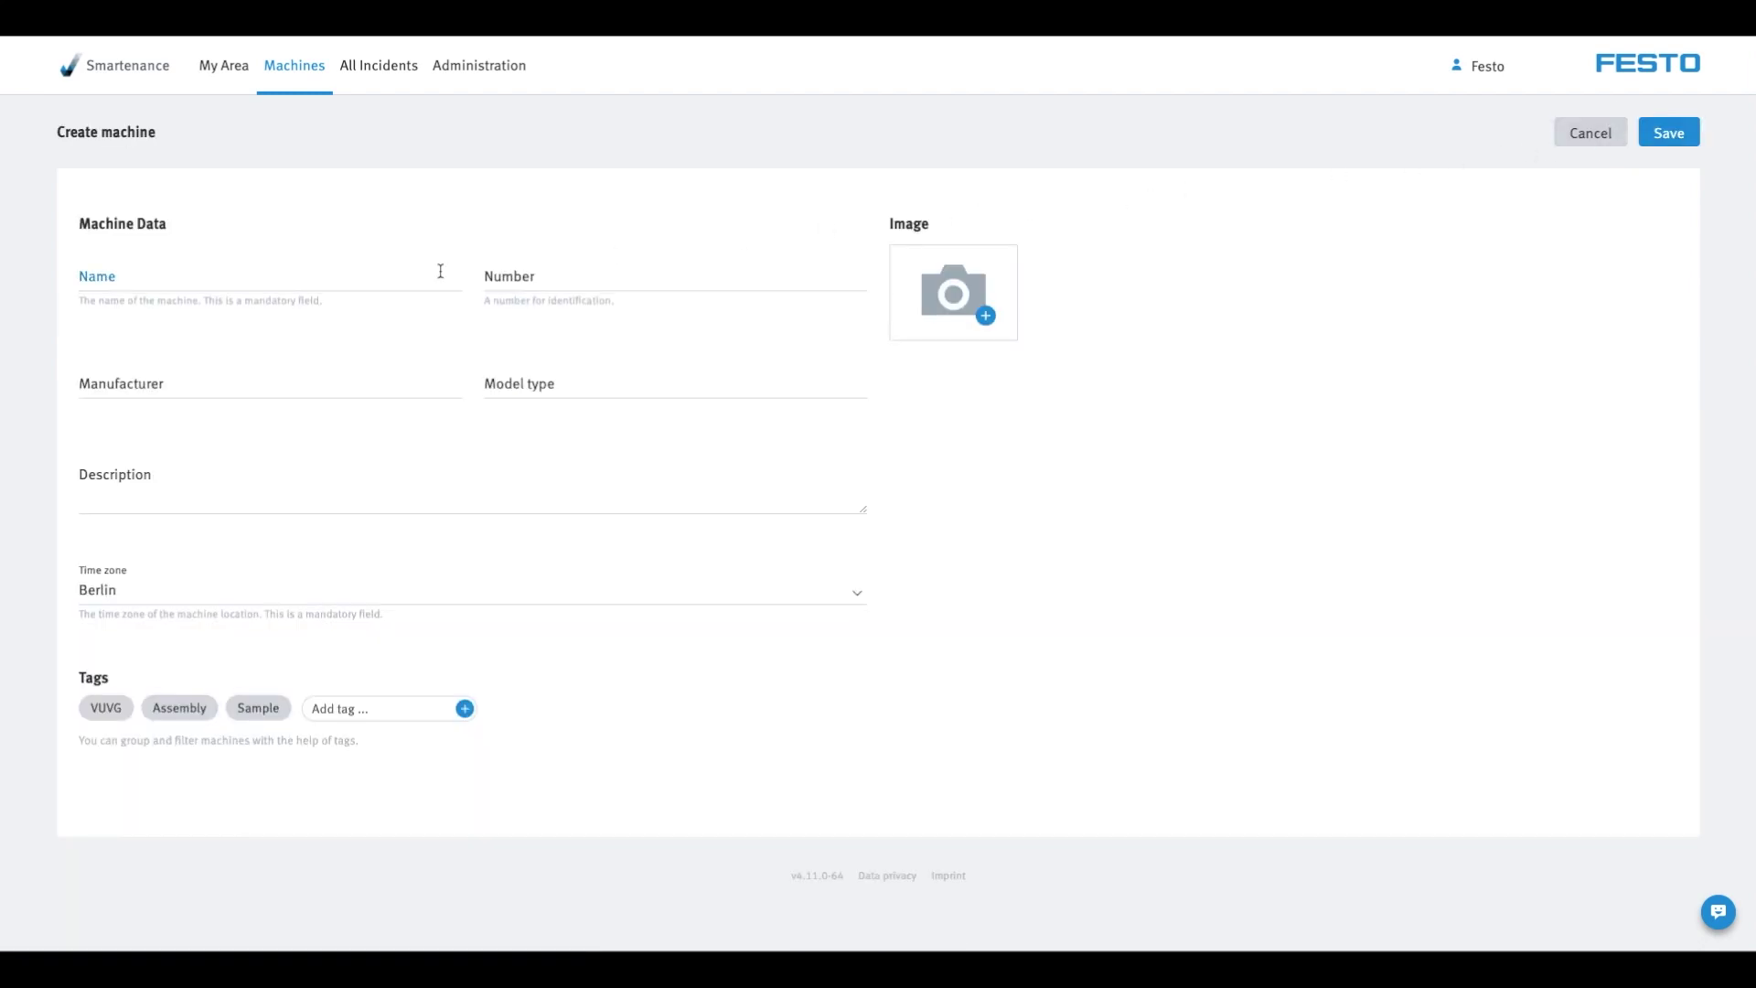
pyautogui.click(440, 270)
pyautogui.write('Handlingrobot (Automotive Demo)')
pyautogui.click(549, 274)
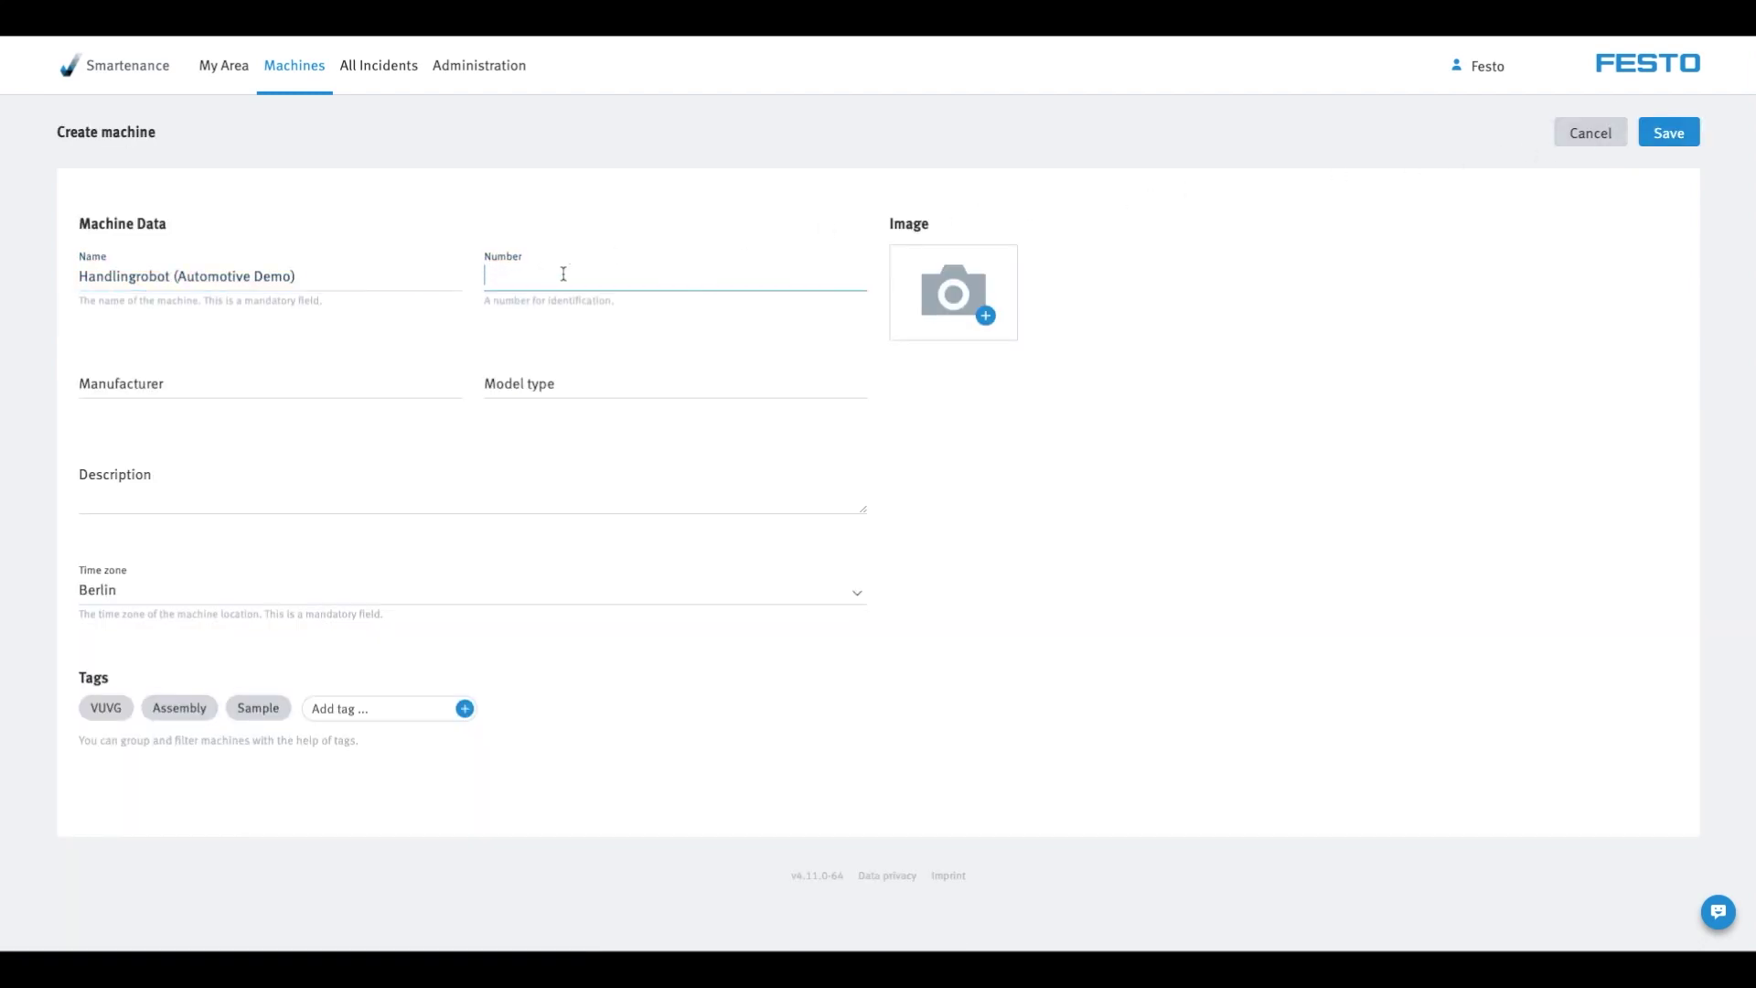
pyautogui.write('1')
pyautogui.click(384, 378)
pyautogui.write('Kuka')
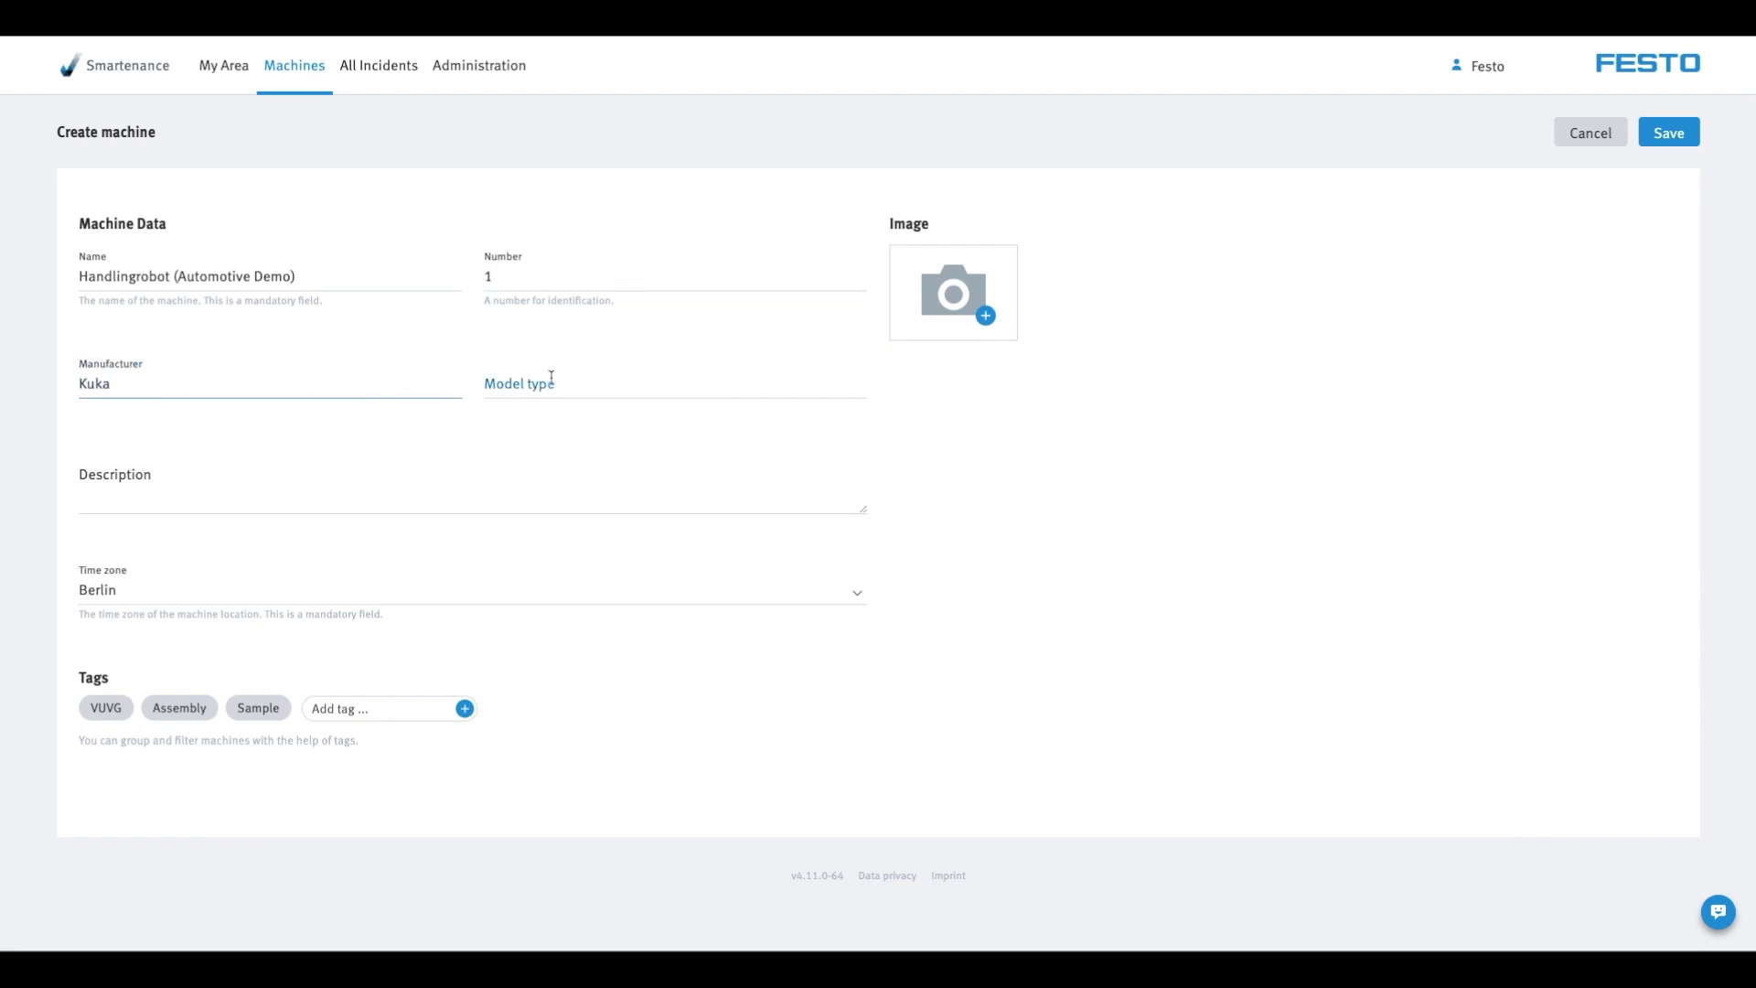
pyautogui.click(603, 394)
pyautogui.write('Handling Robot')
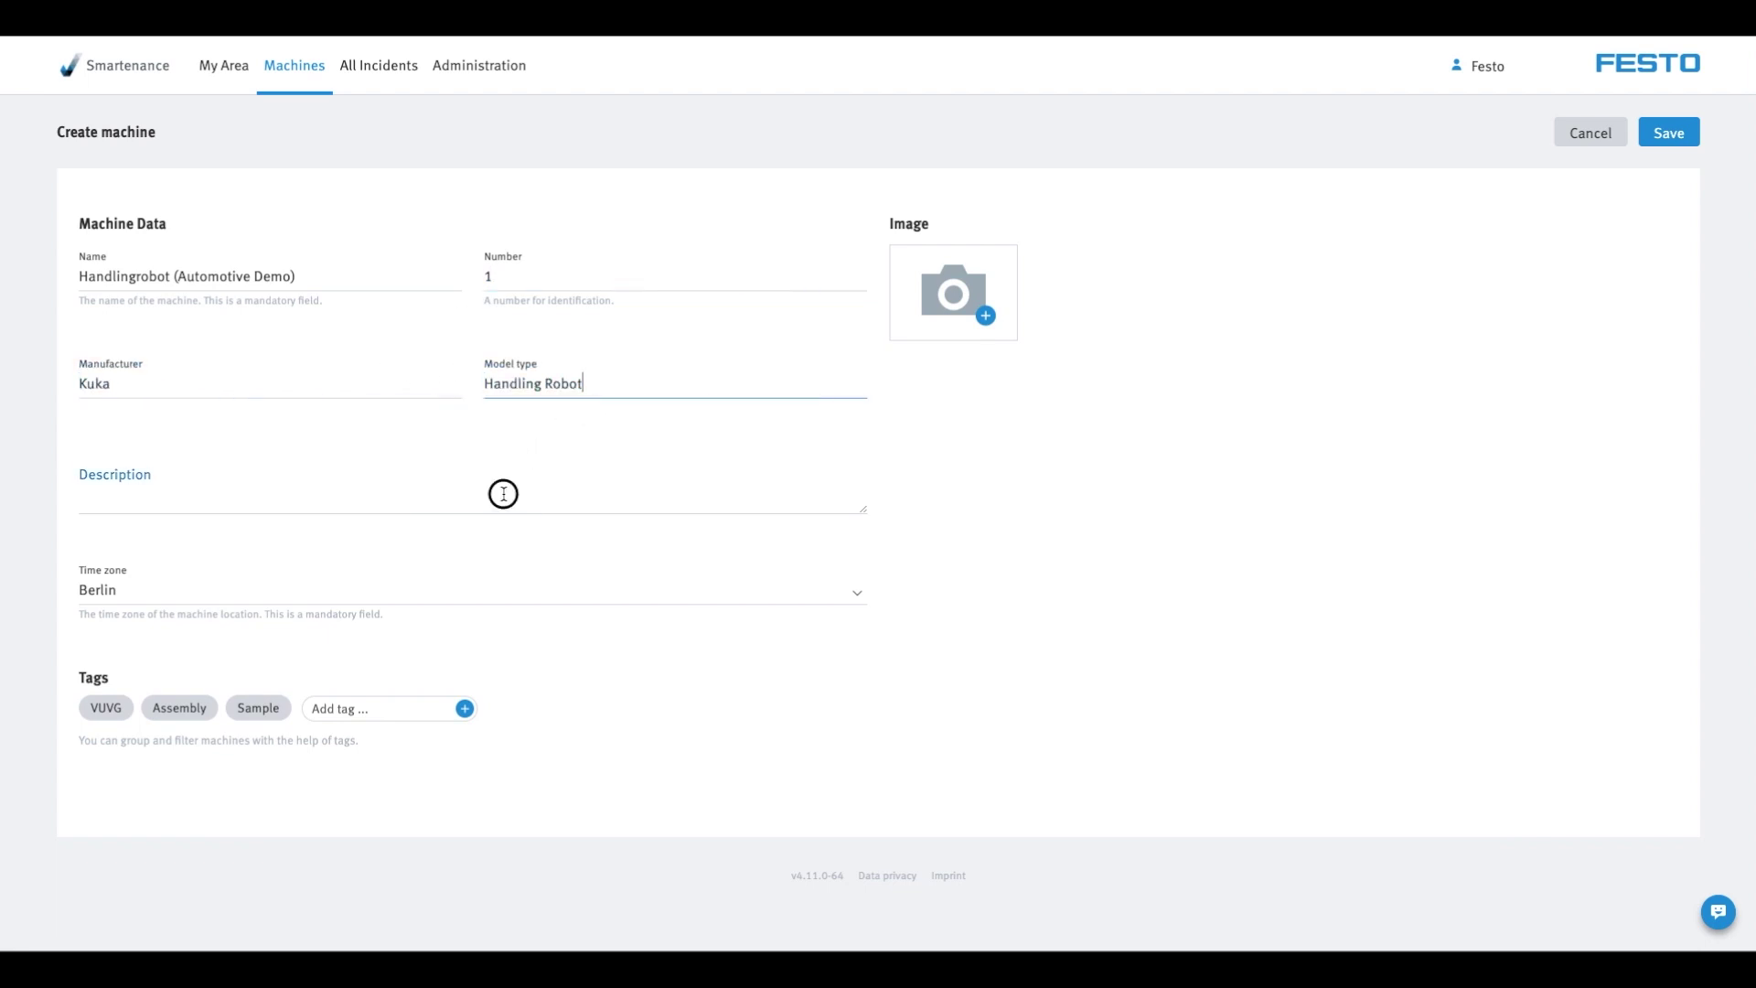
pyautogui.click(487, 489)
pyautogui.write('Shelf-mounted robot KR QUANTEC Handling robot in facility 11 workstation S3')
# - Tag the machine Level1 and Kuka, add a robot photo, and save it
pyautogui.click(337, 708)
pyautogui.write('Level1')
pyautogui.press('Return')
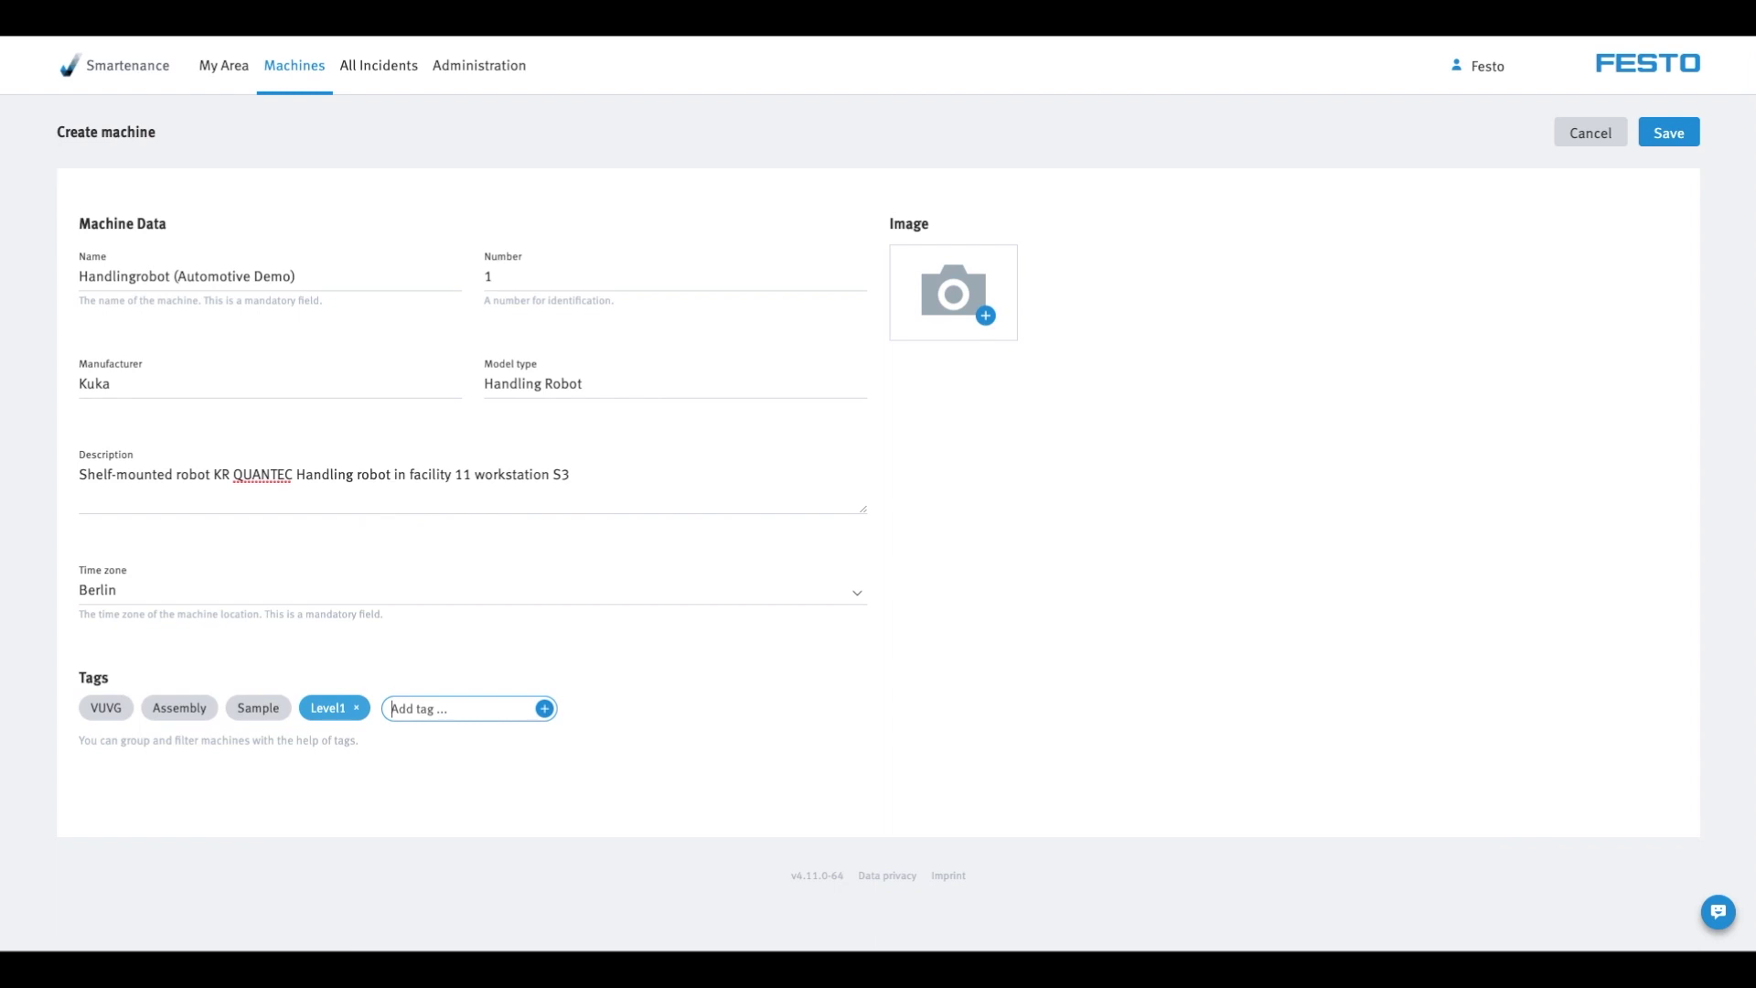
pyautogui.write('Kuka')
pyautogui.press('Return')
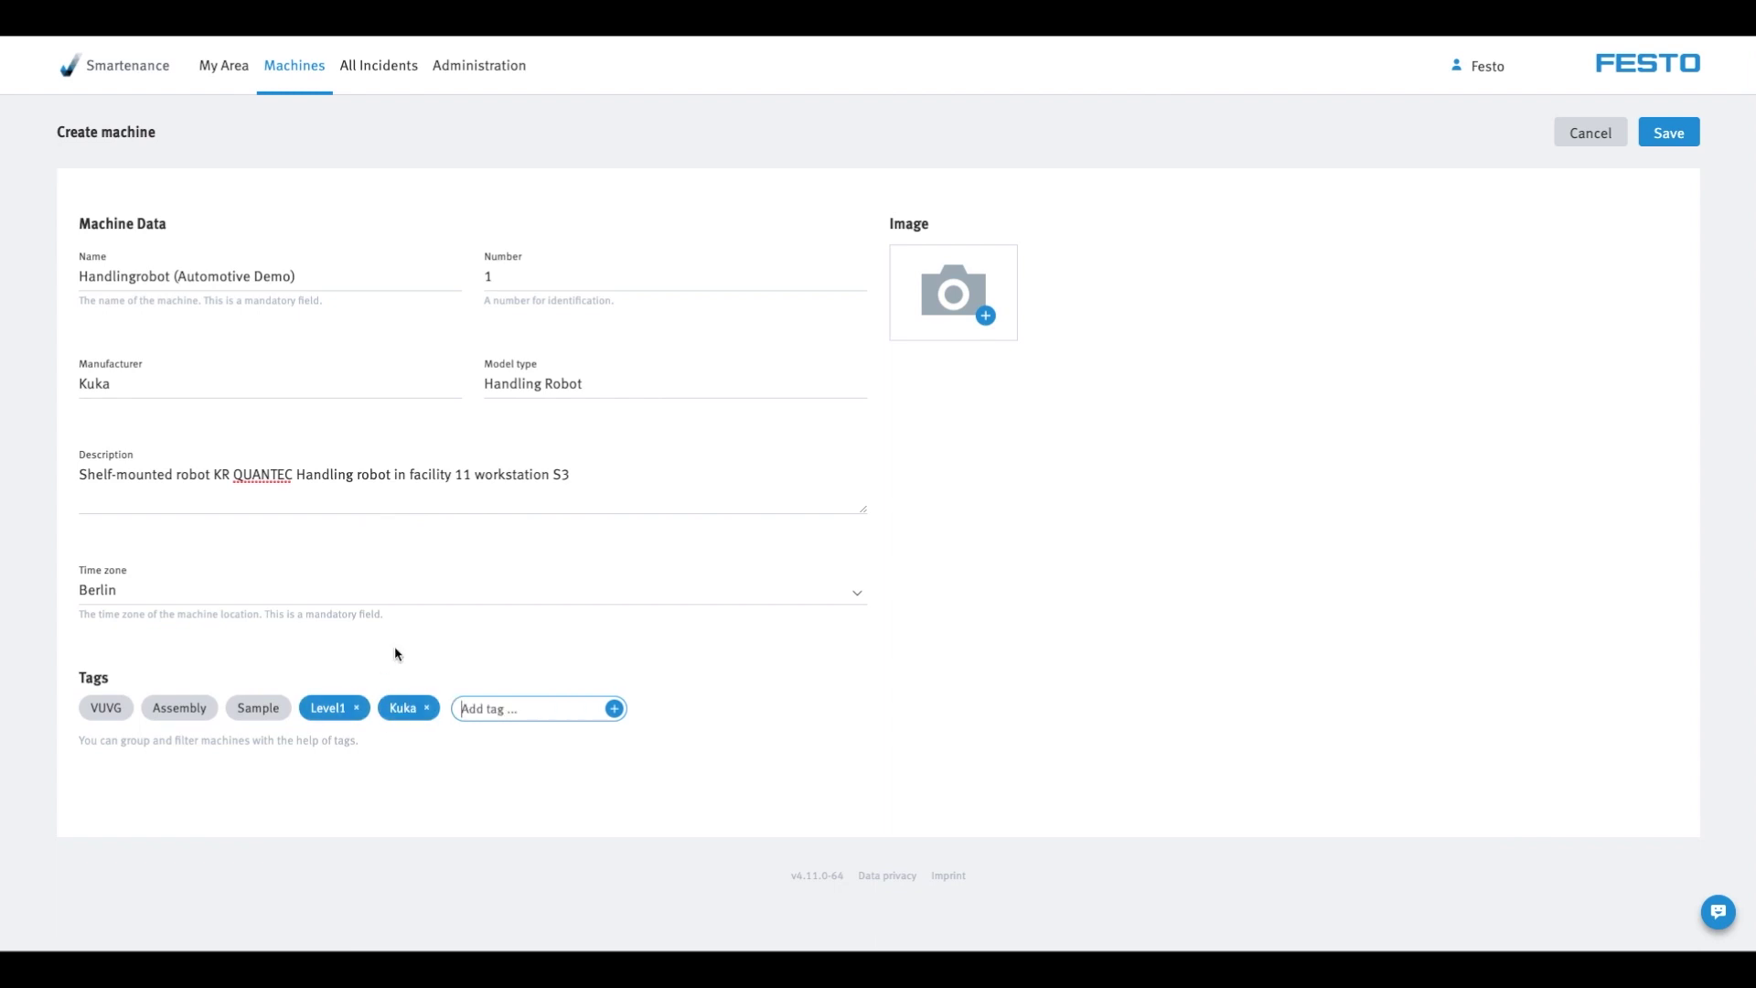
pyautogui.click(984, 315)
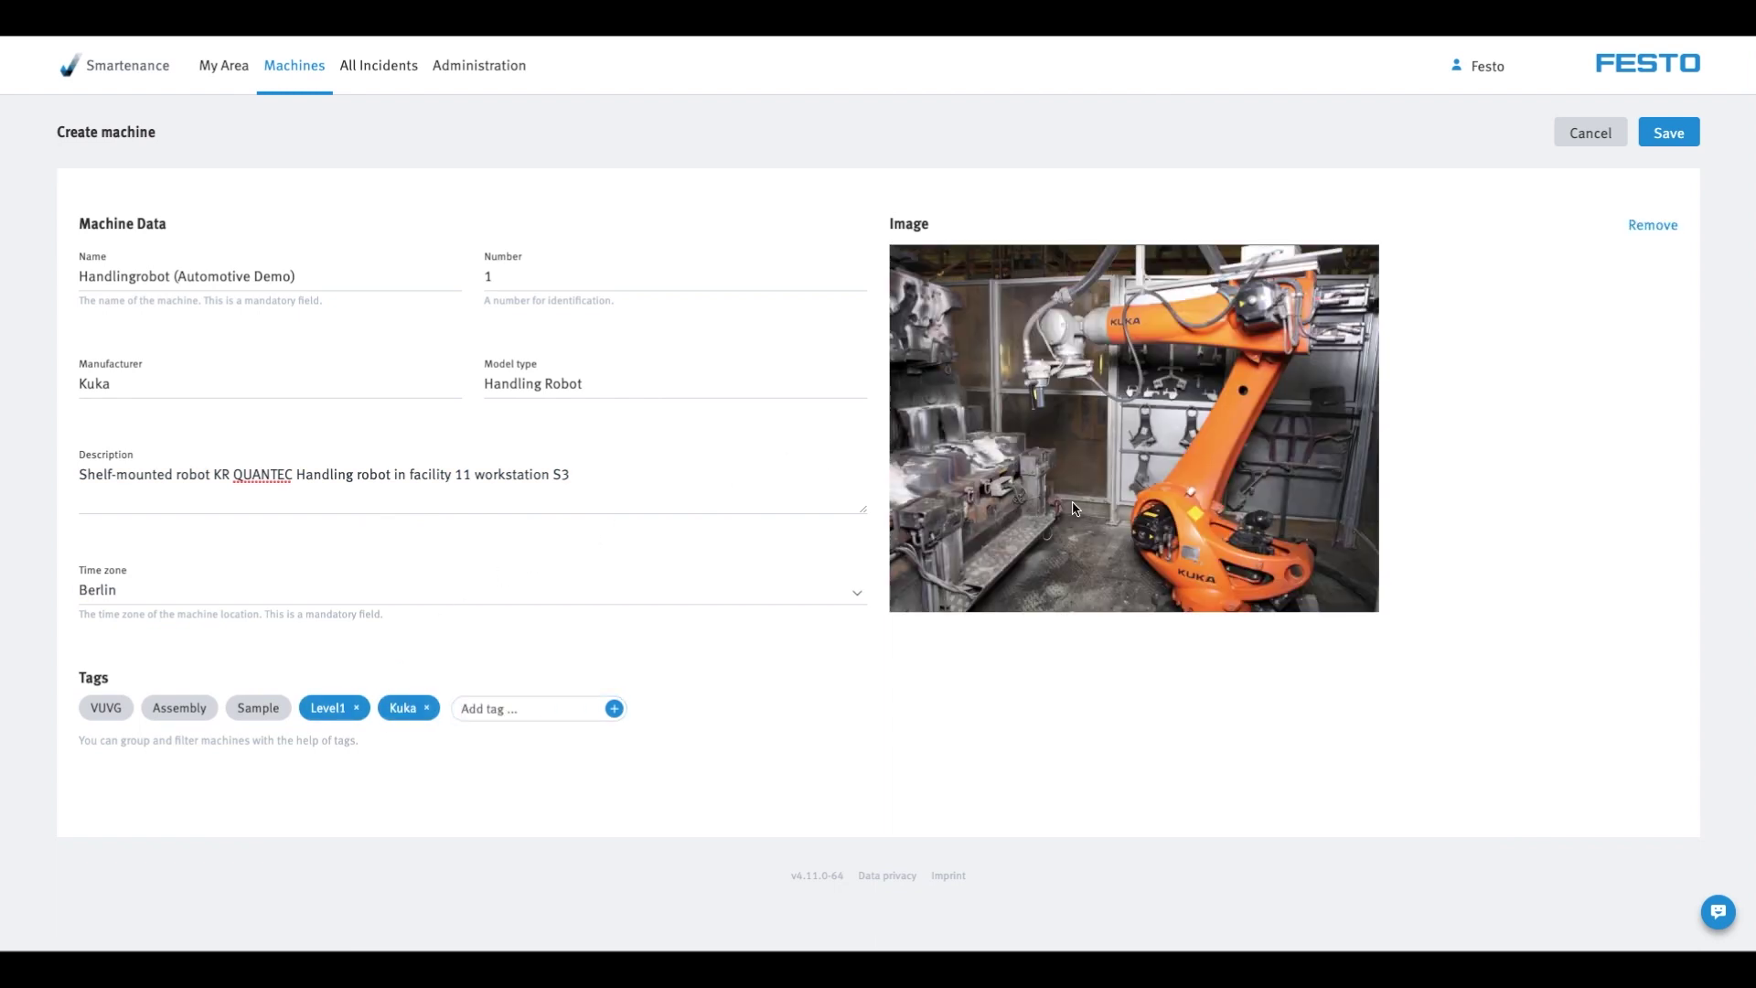
pyautogui.click(1669, 134)
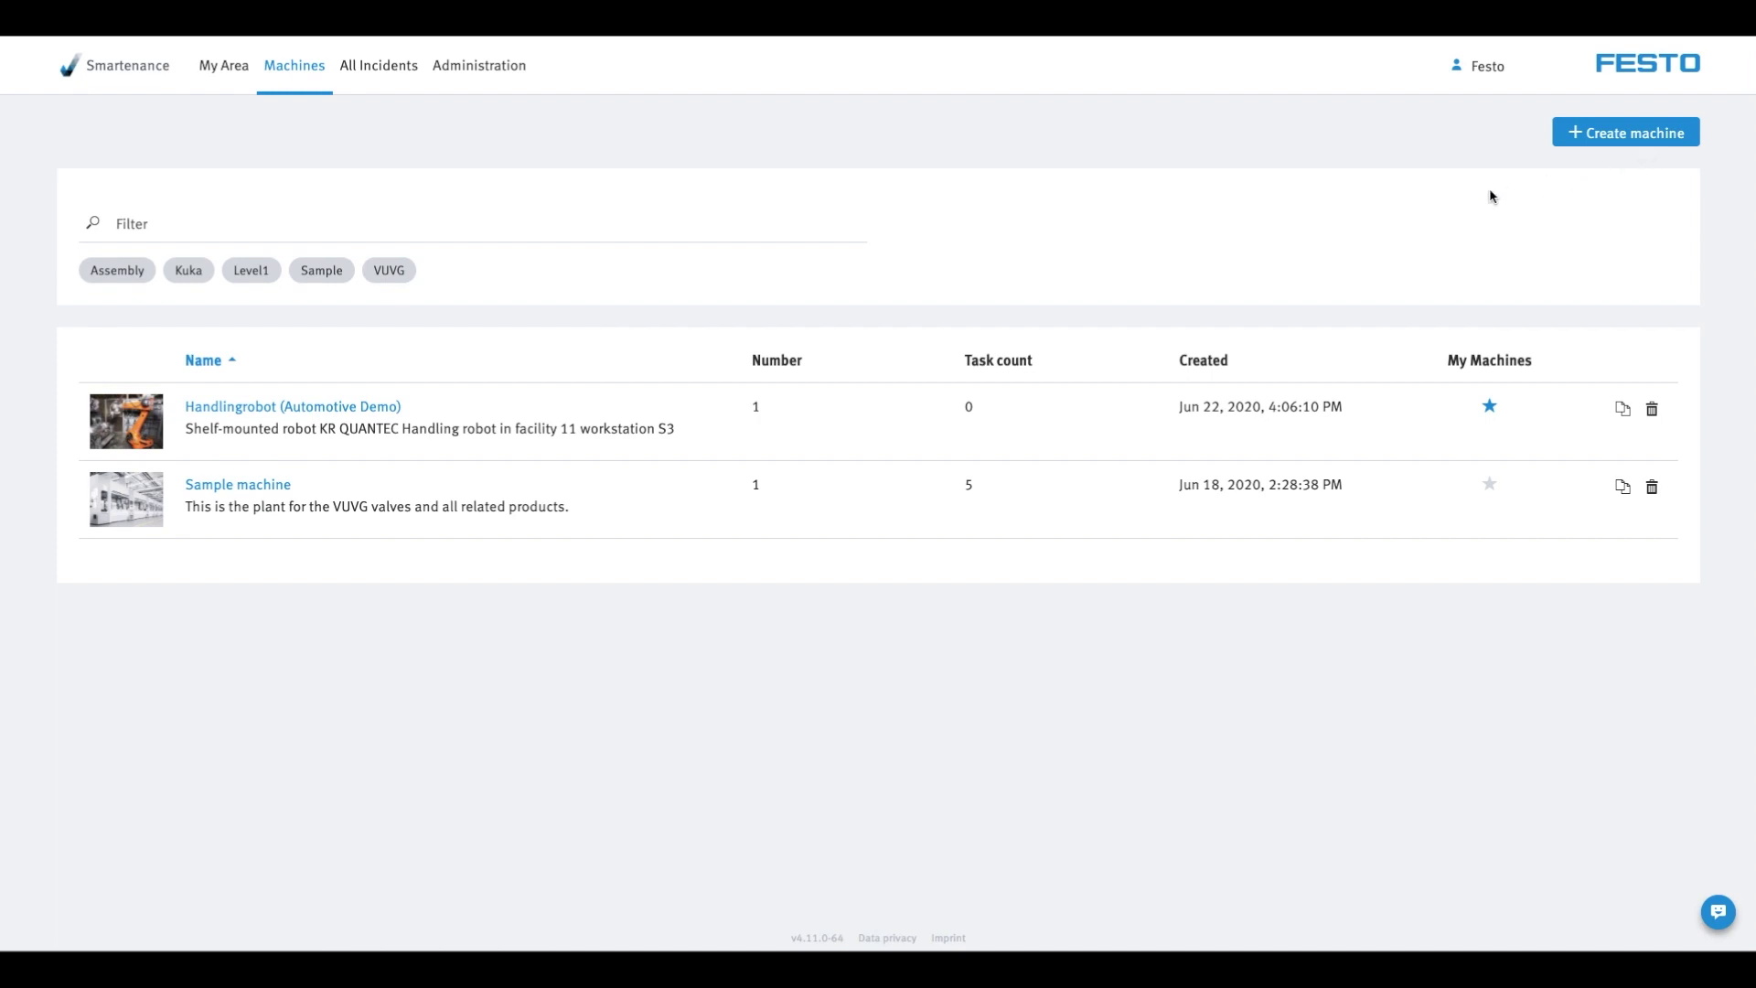
# - Open the Handlingrobot (Automotive Demo) page from the Machines list
pyautogui.click(360, 409)
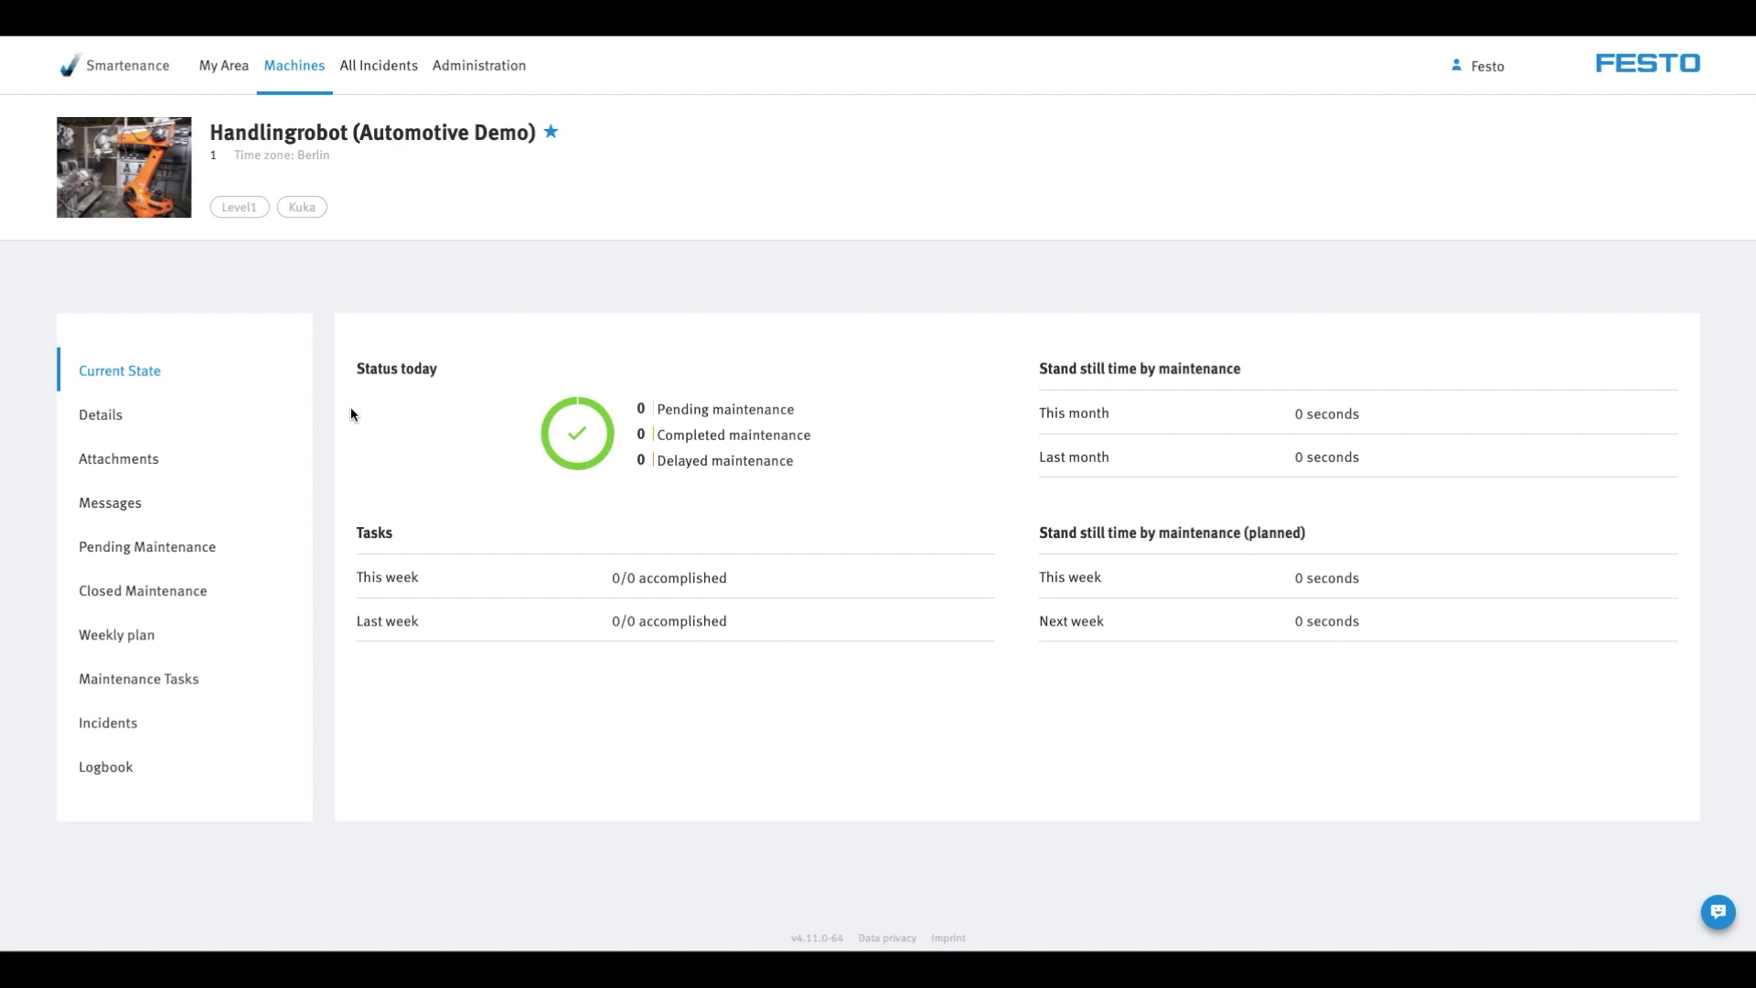
# - Create a maintenance task titled 'Basic Cleaning' with number 1
pyautogui.click(274, 679)
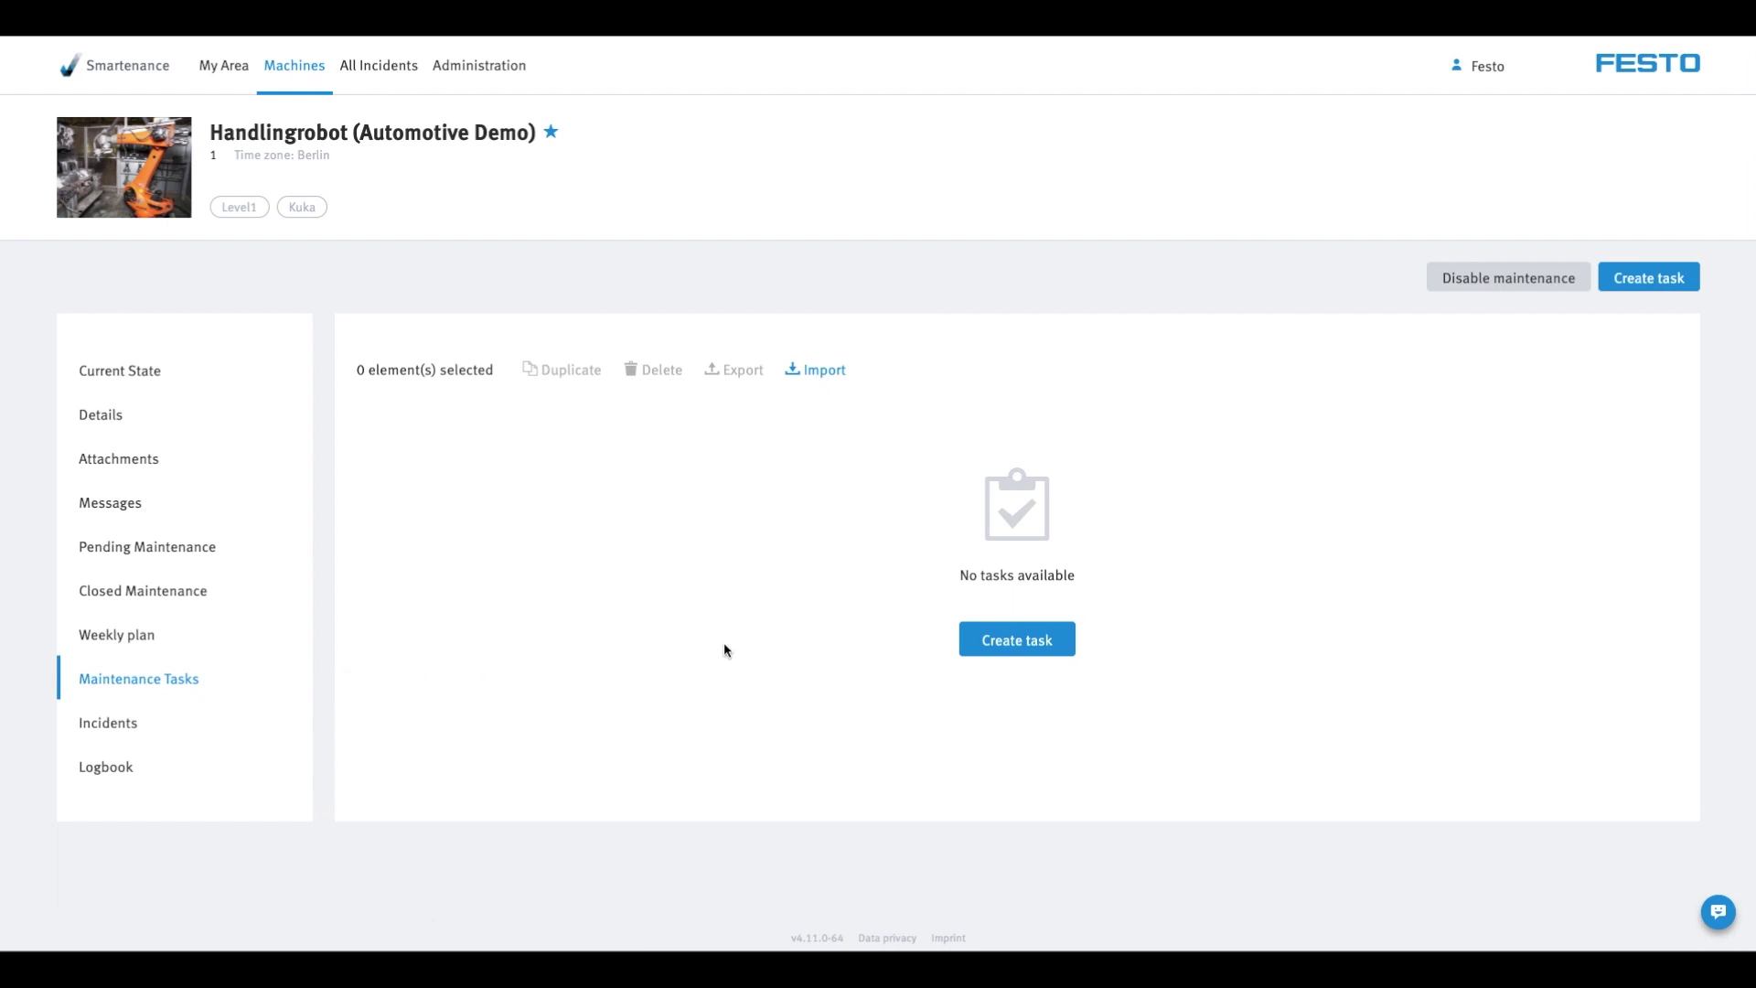
pyautogui.click(984, 644)
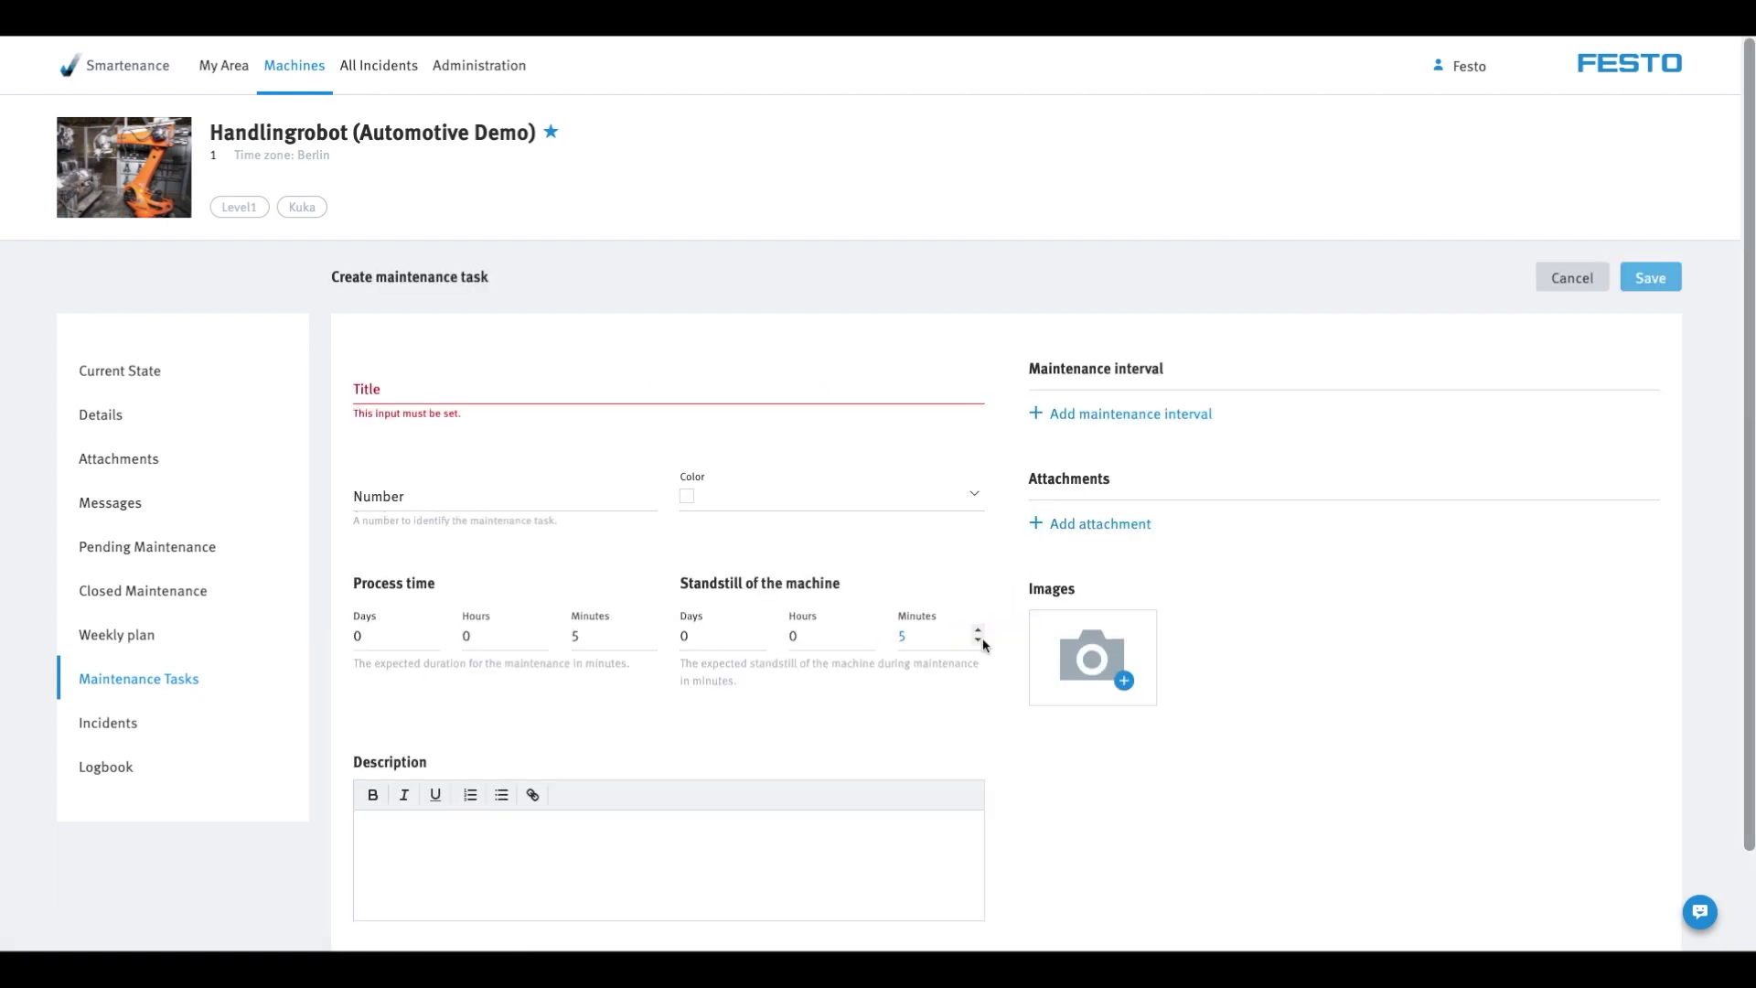
pyautogui.click(819, 392)
pyautogui.write('Basic Cleaning')
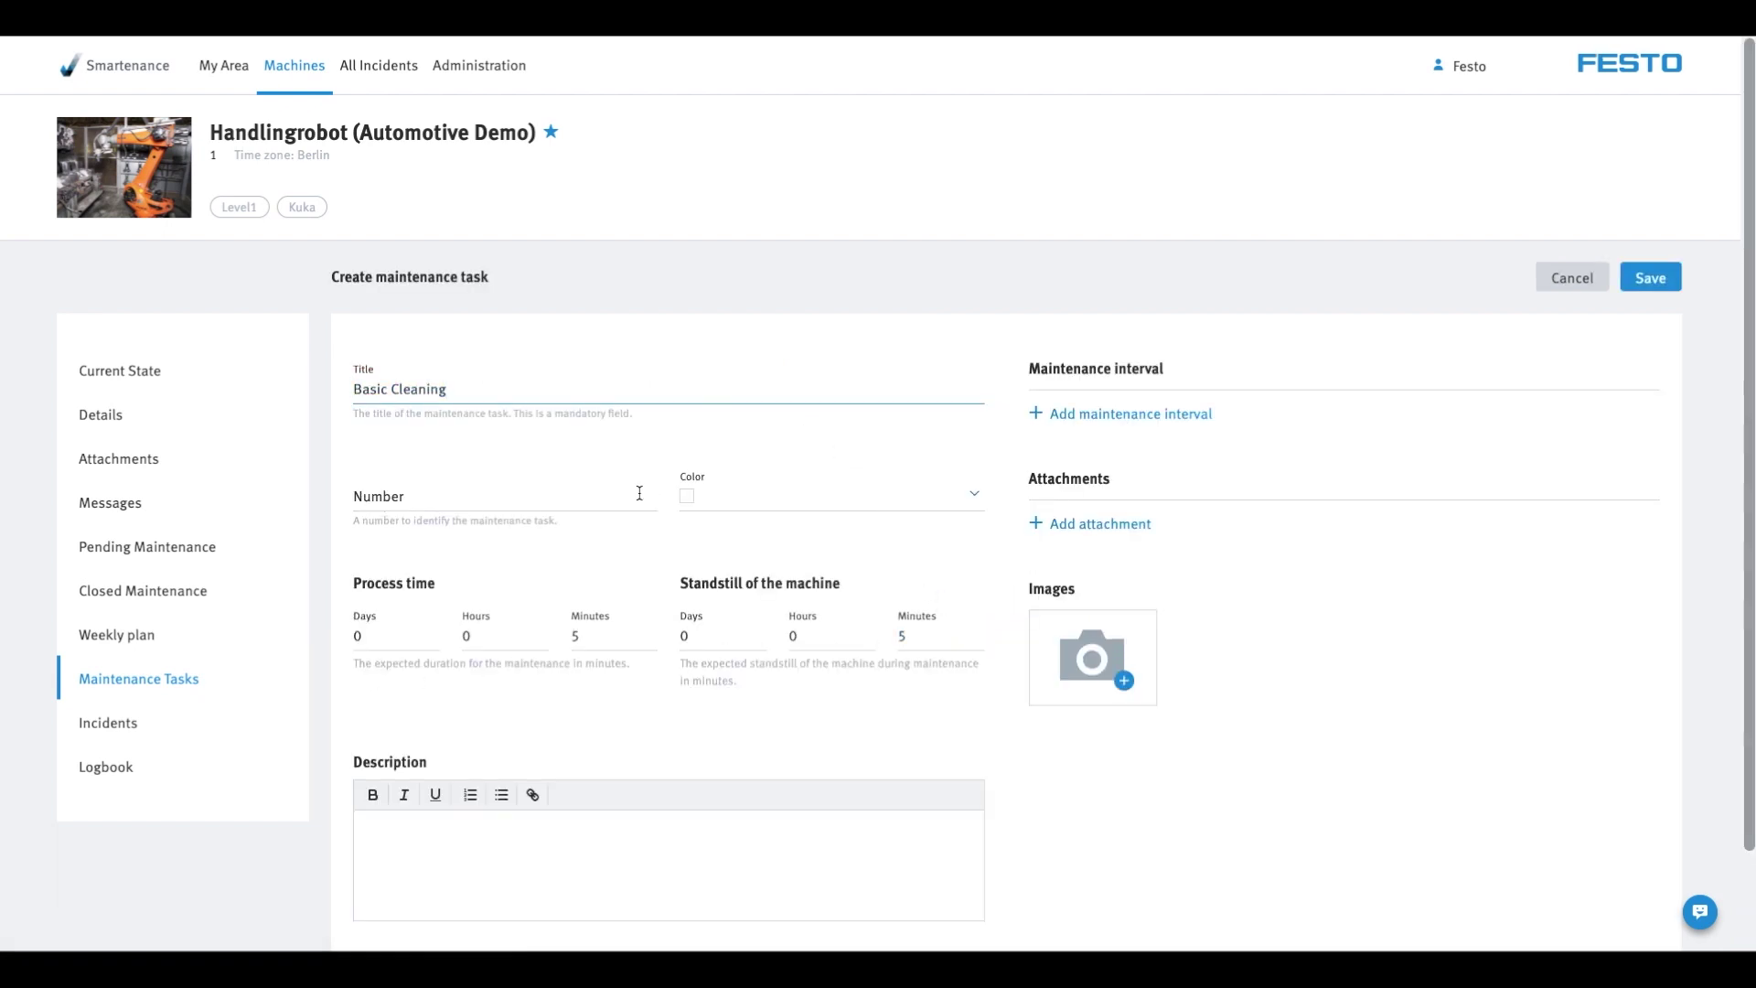
pyautogui.click(633, 496)
pyautogui.write('1')
# - Colour the task yellow, describe it 'Wipe the floor. Cleaning agent P33BSA.', and attach files
pyautogui.click(782, 506)
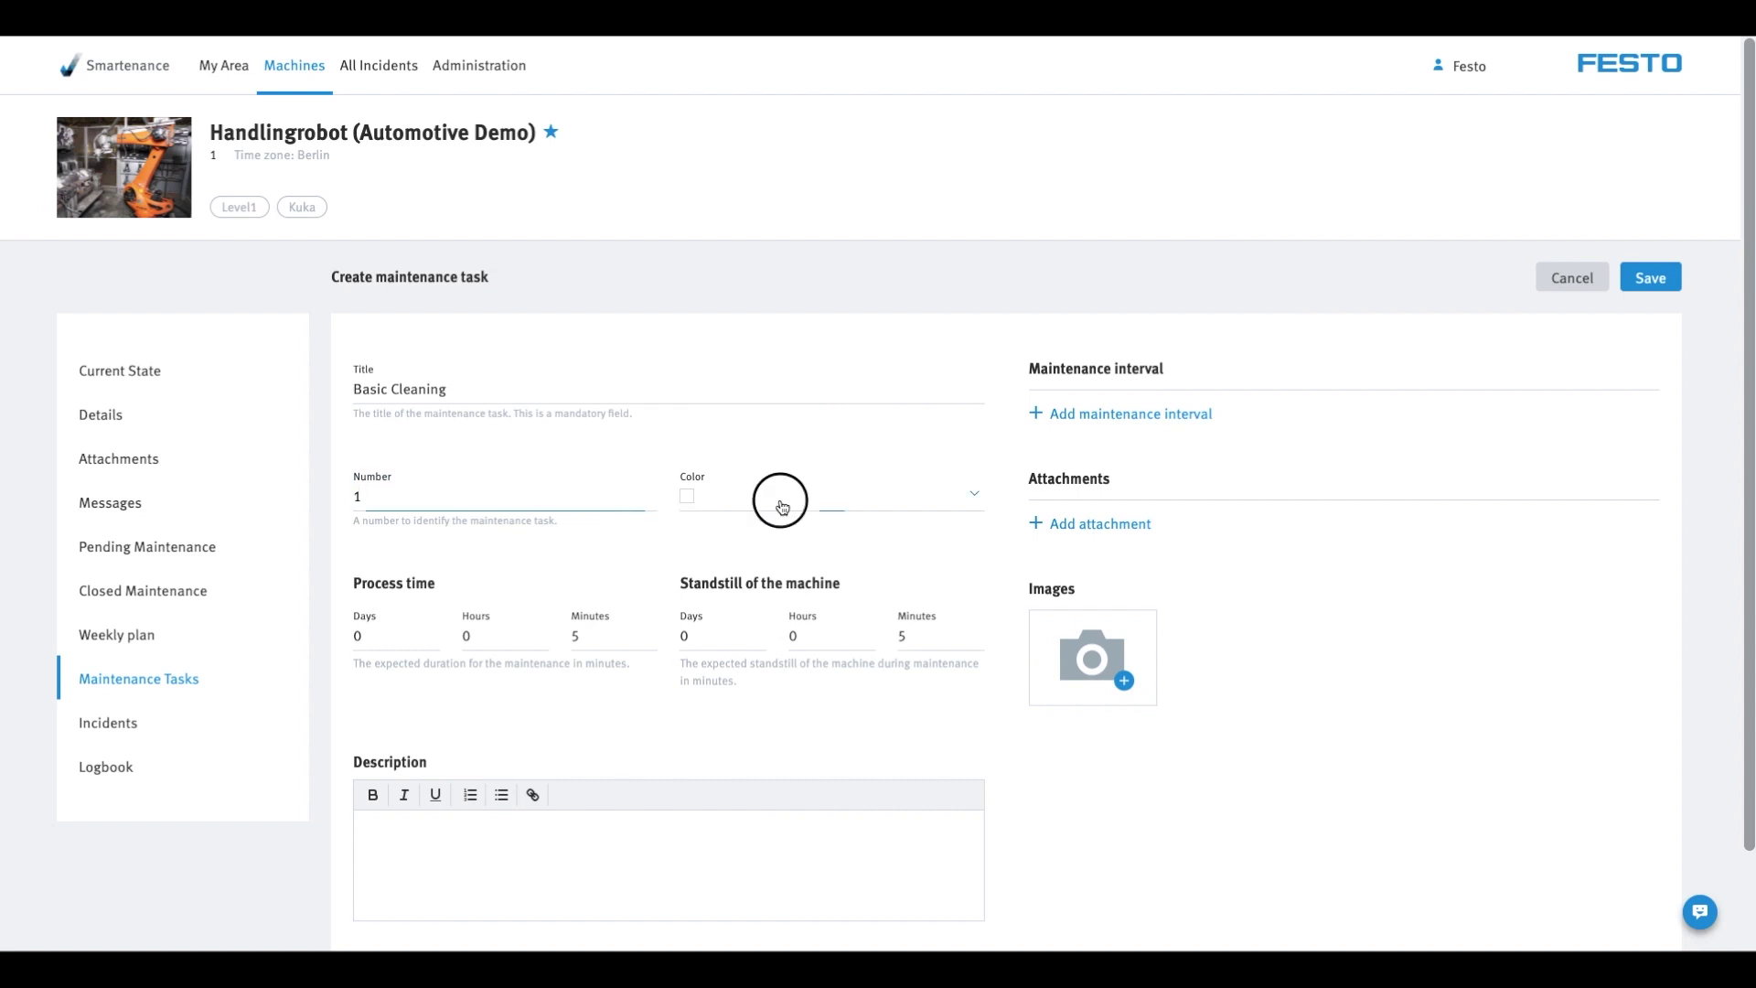
pyautogui.click(962, 544)
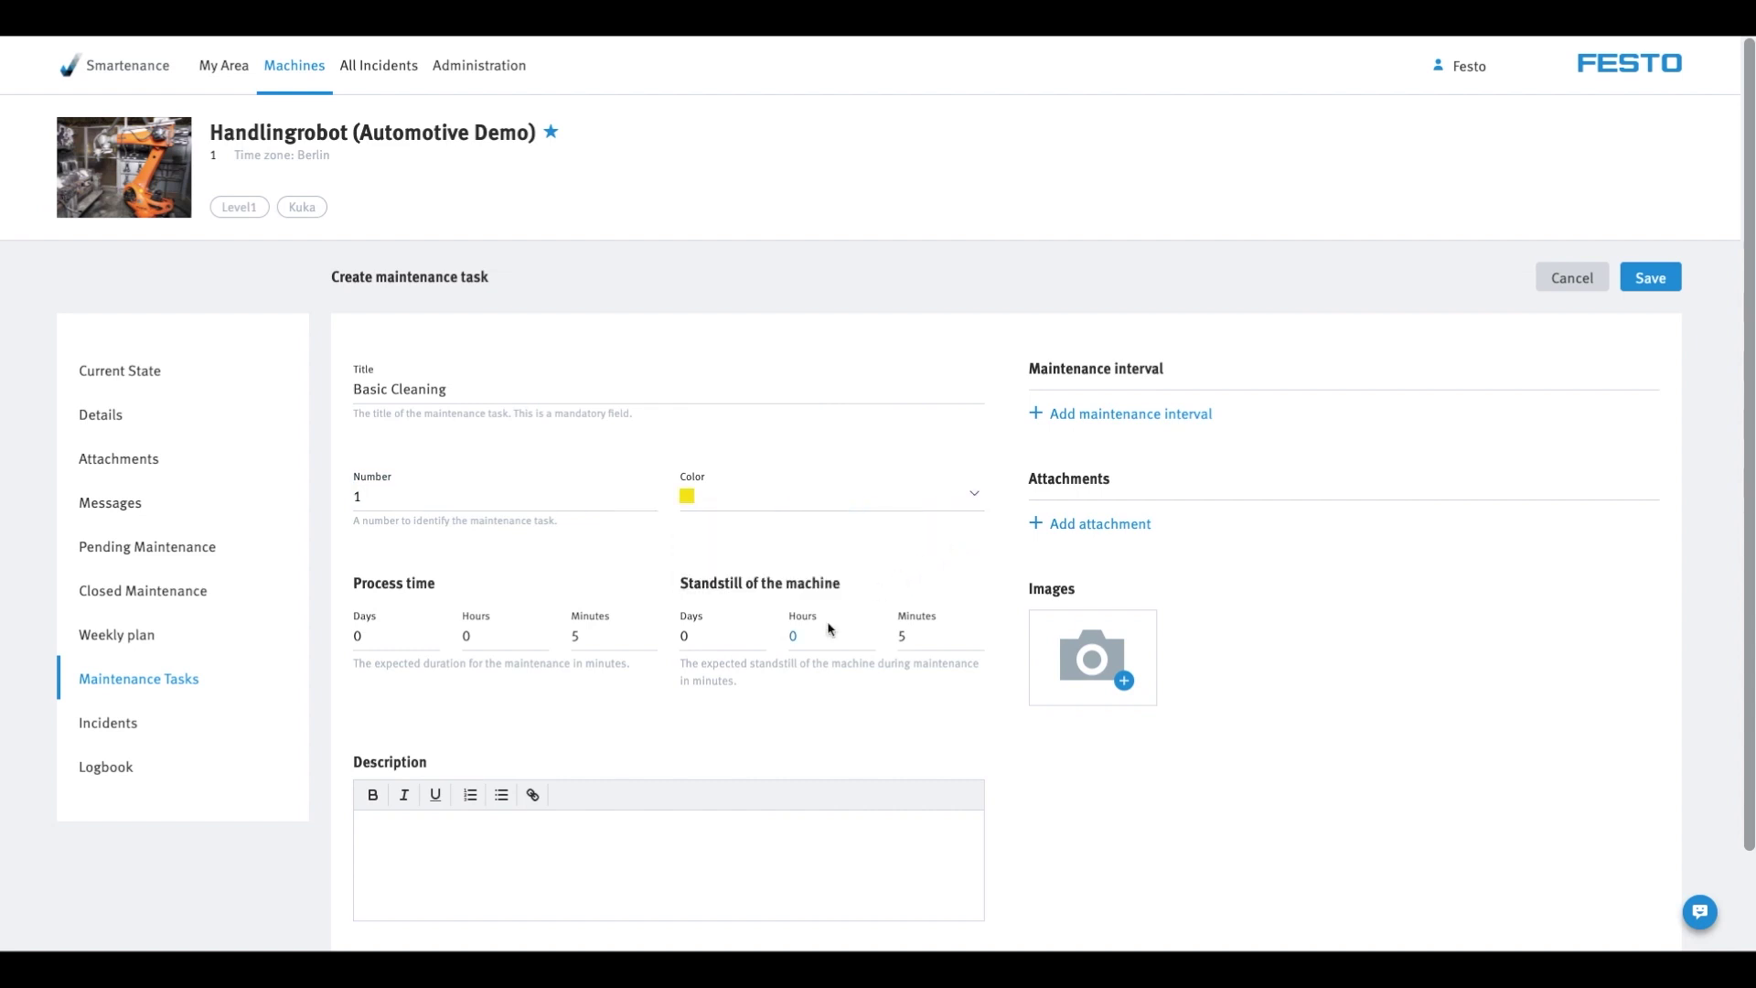
pyautogui.click(690, 823)
pyautogui.write('Wipe the floor. Cleaning agent P33BSA.')
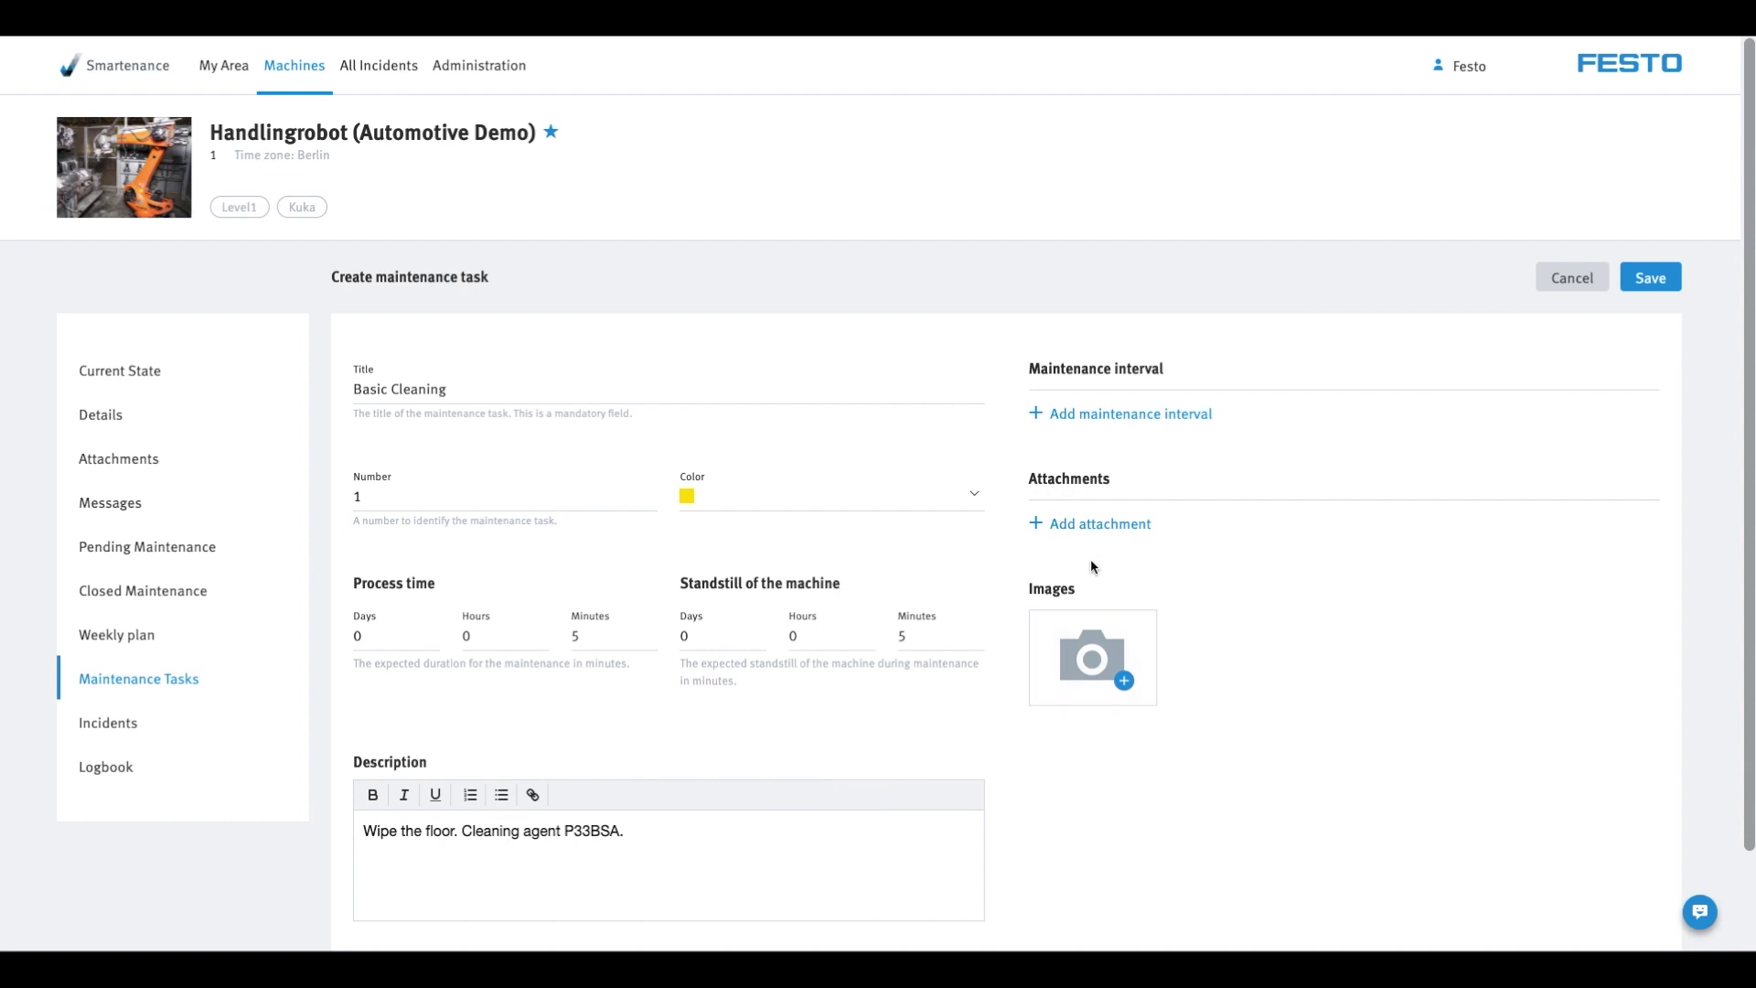
pyautogui.click(1101, 523)
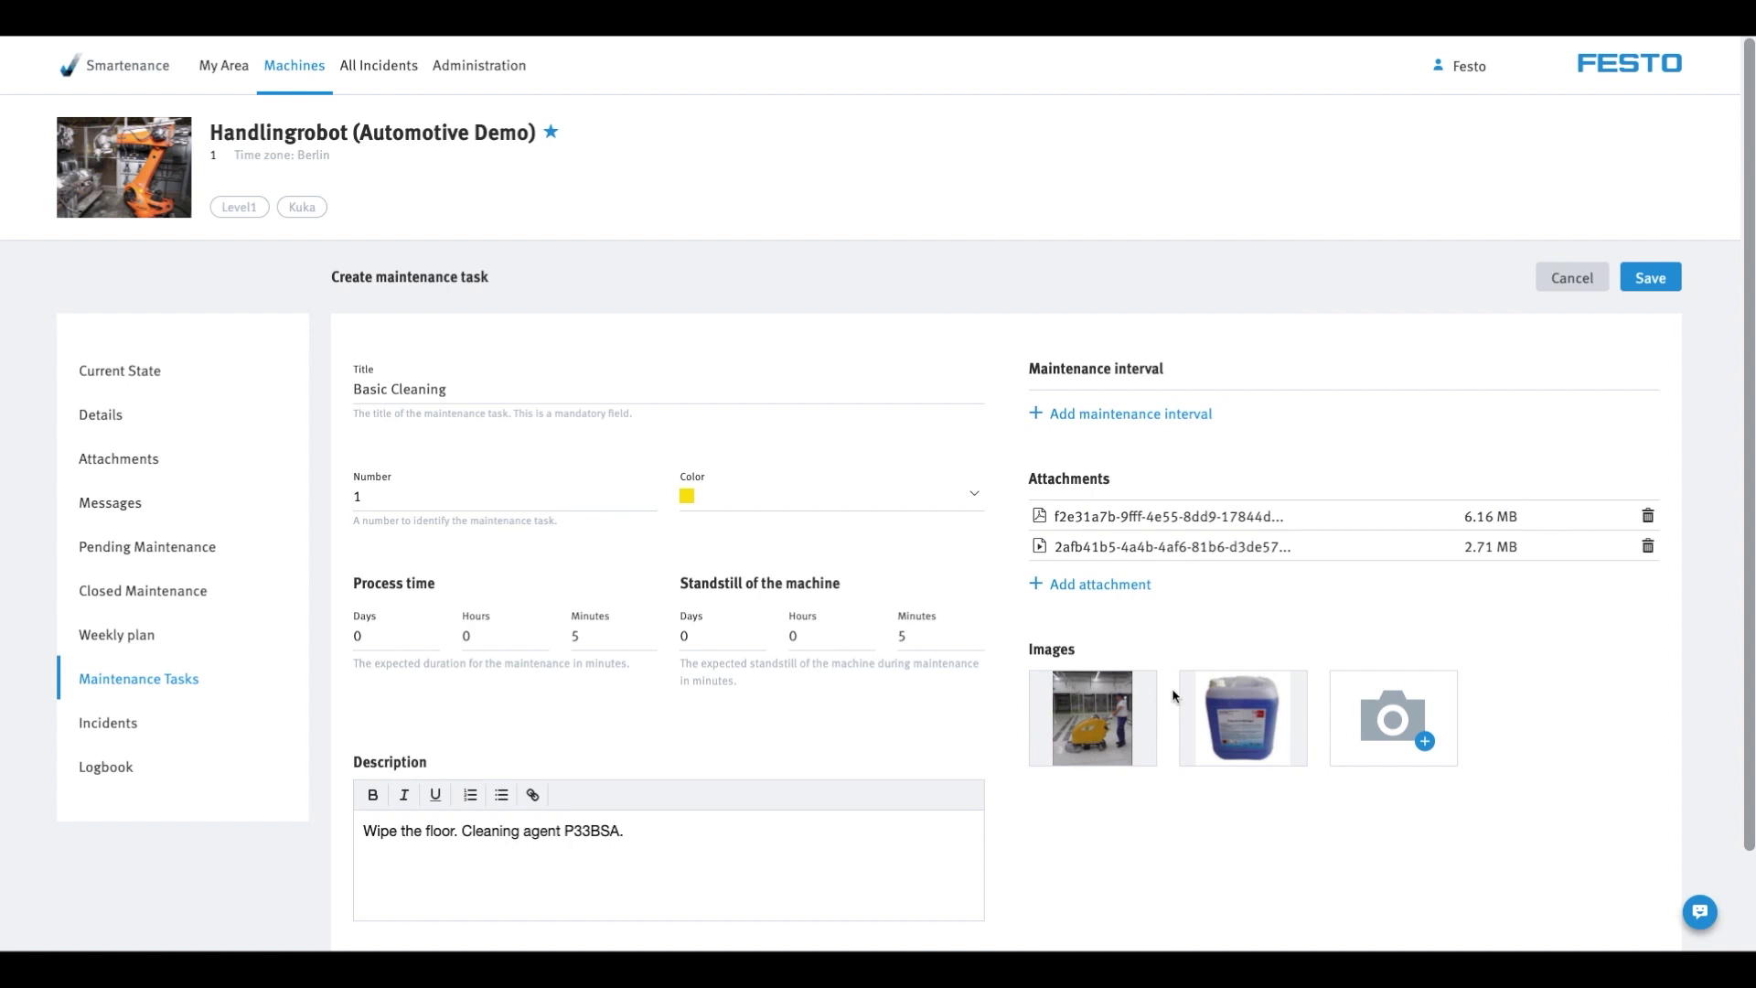
# - Schedule Basic Cleaning daily at 06:00 on the Early shift and save the task
pyautogui.click(1175, 416)
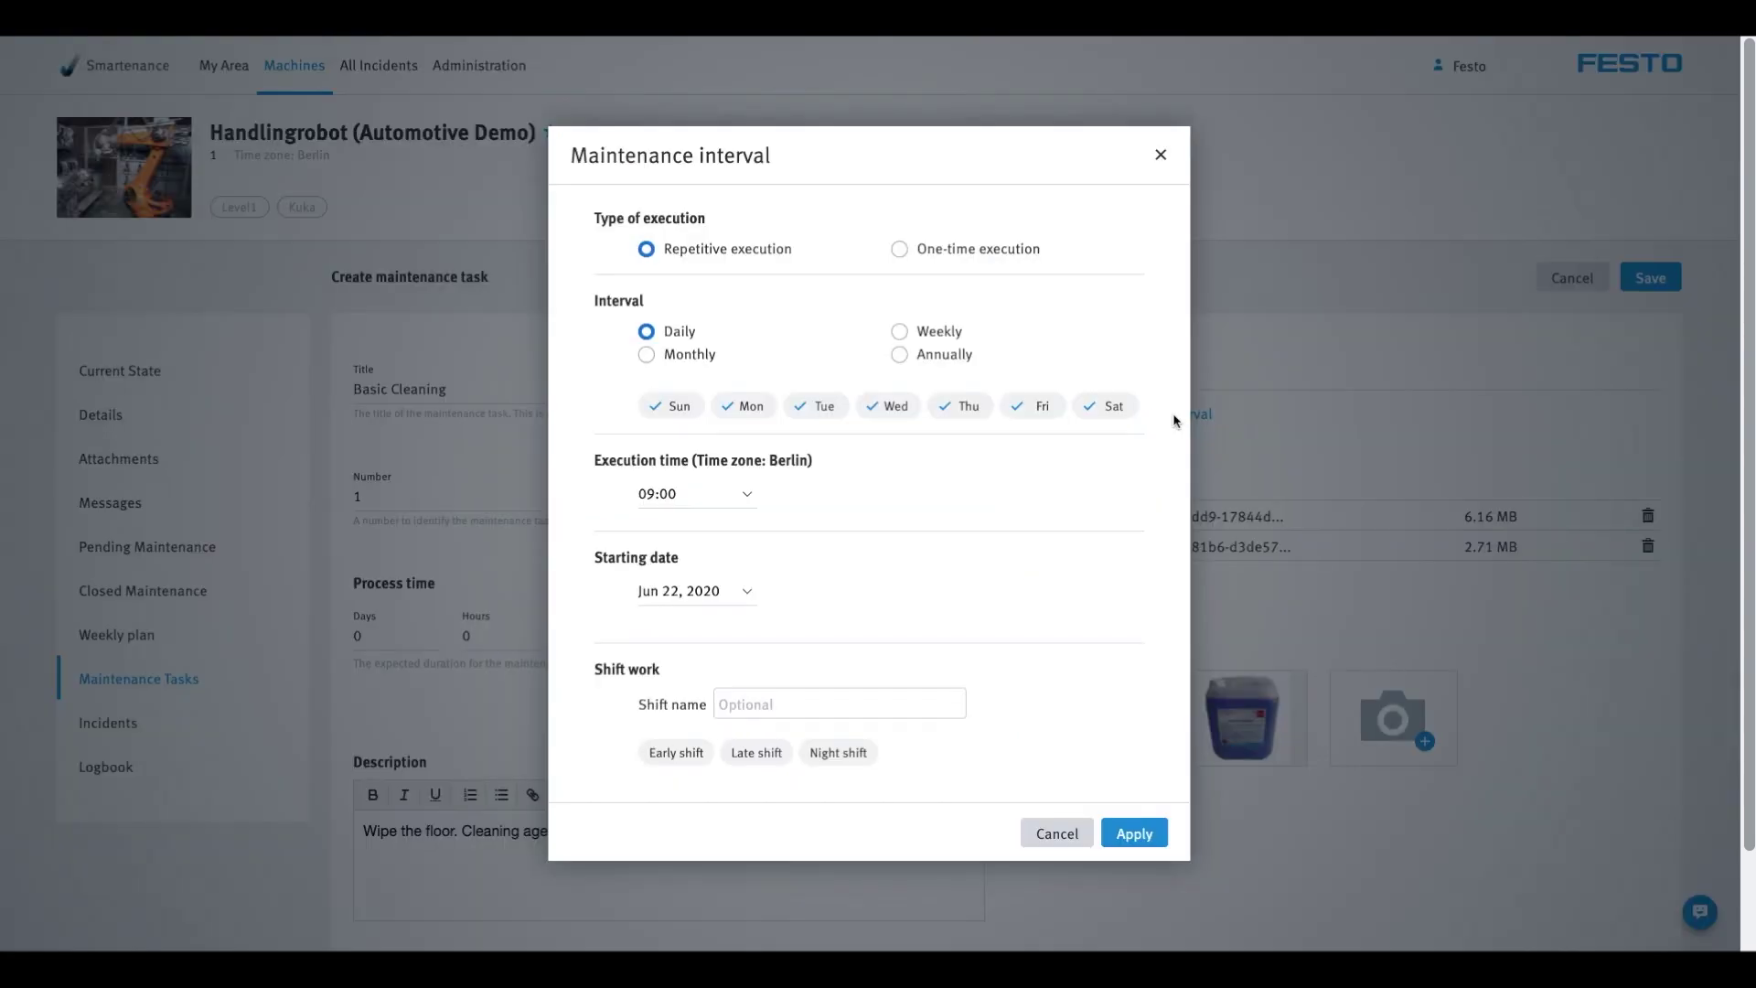
pyautogui.click(676, 494)
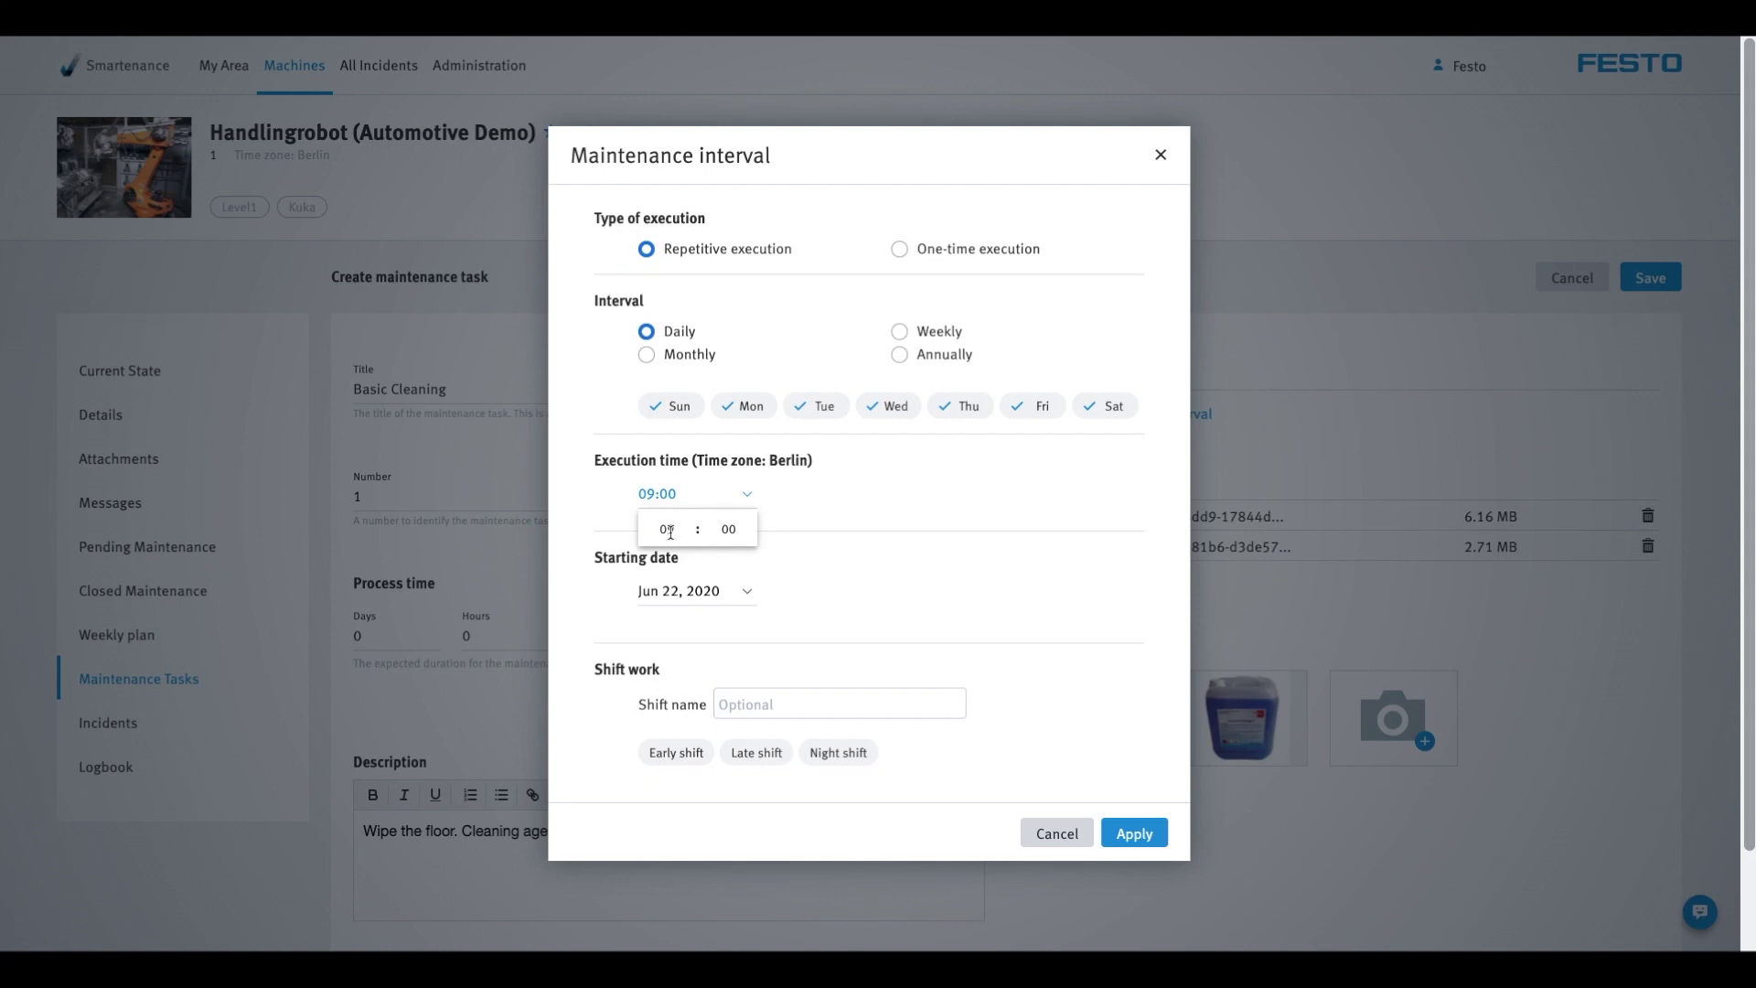
pyautogui.click(670, 530)
pyautogui.write('06')
pyautogui.click(677, 756)
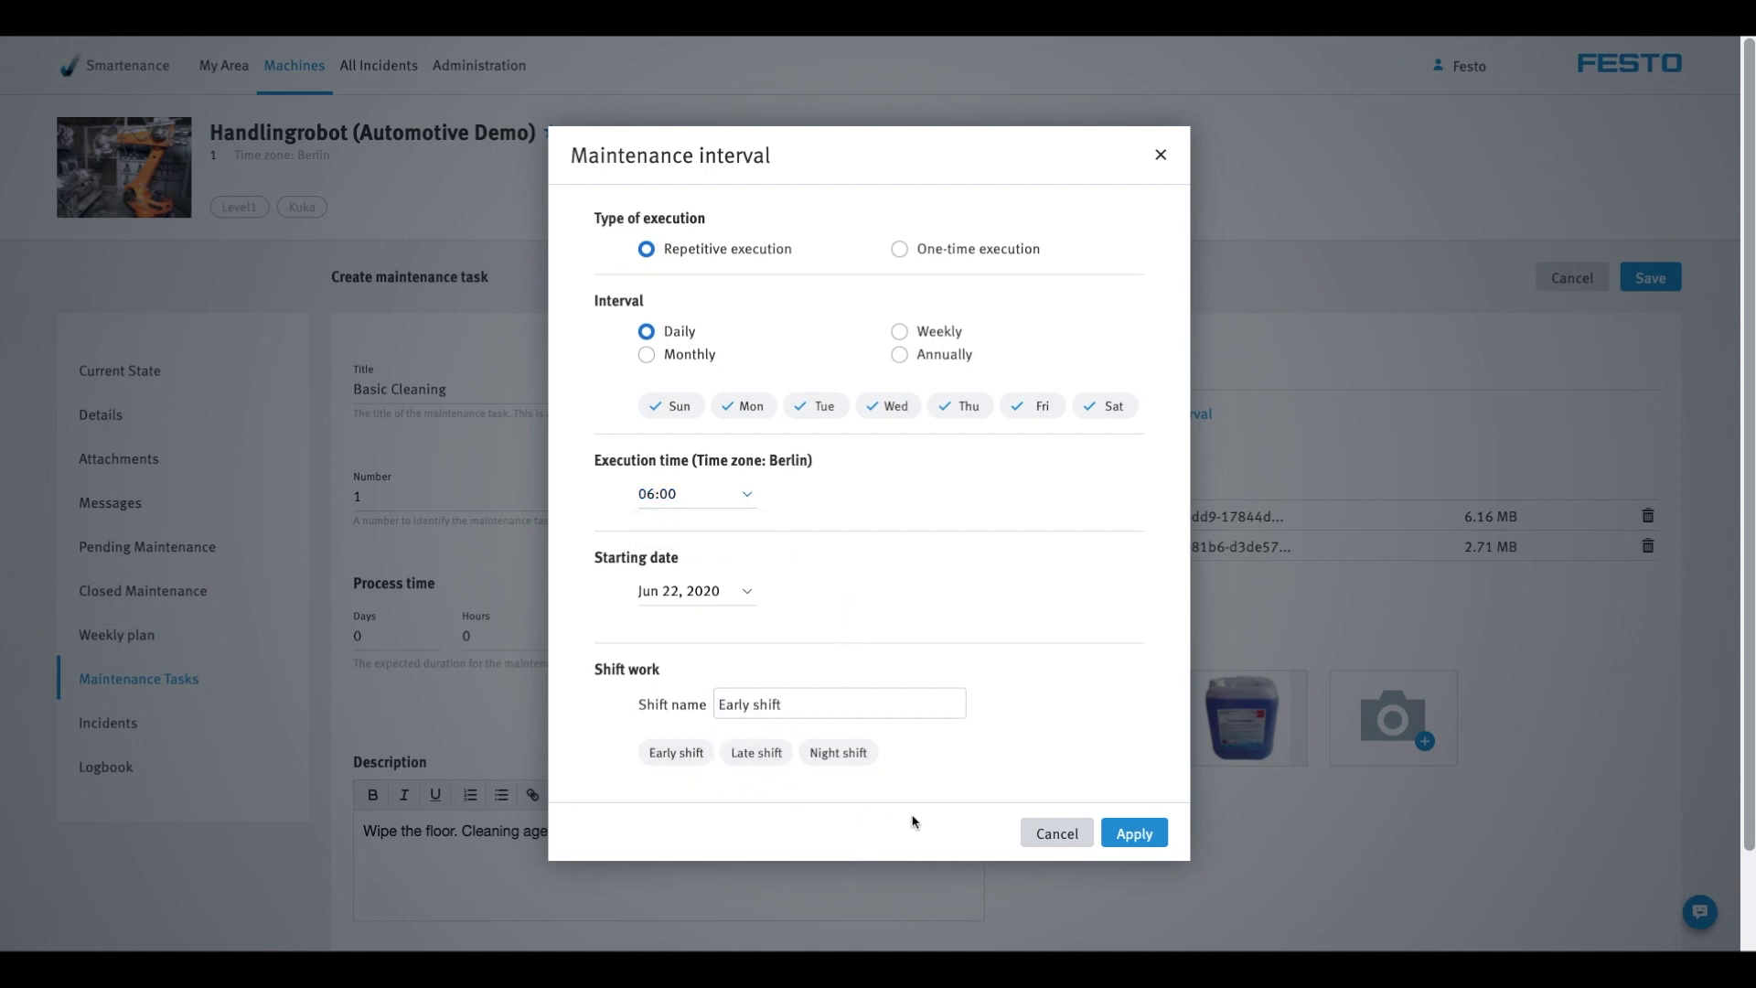
pyautogui.click(1136, 834)
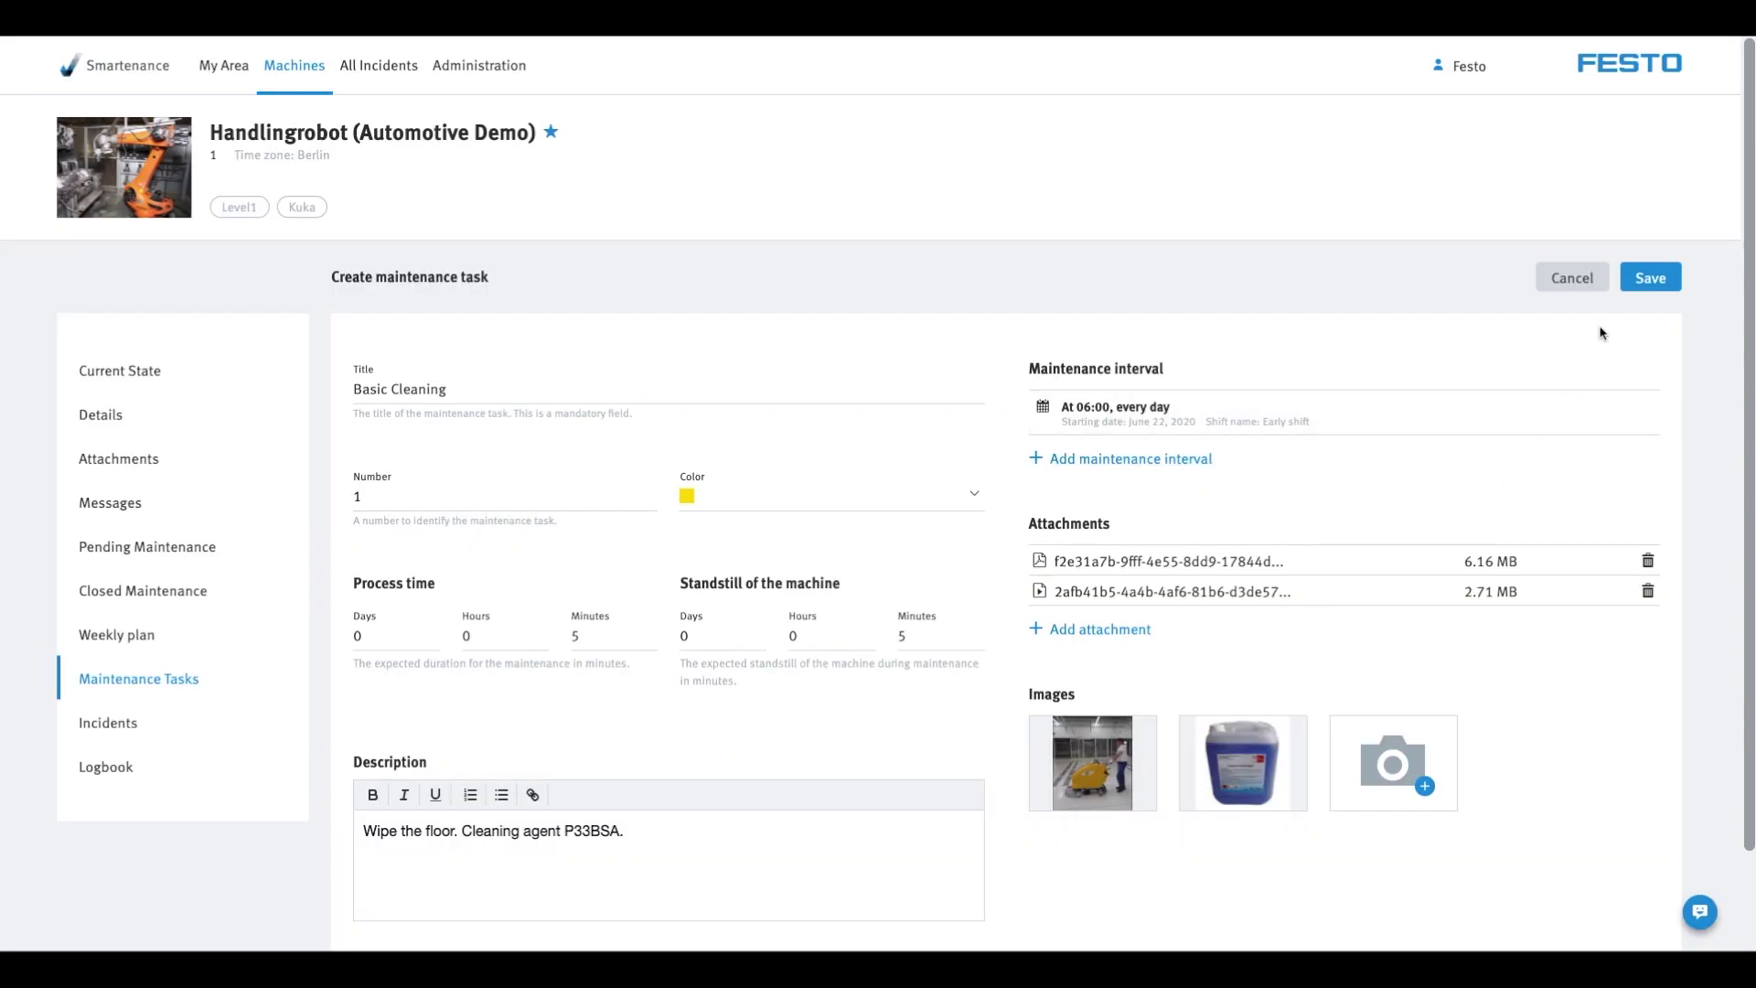
pyautogui.click(1646, 282)
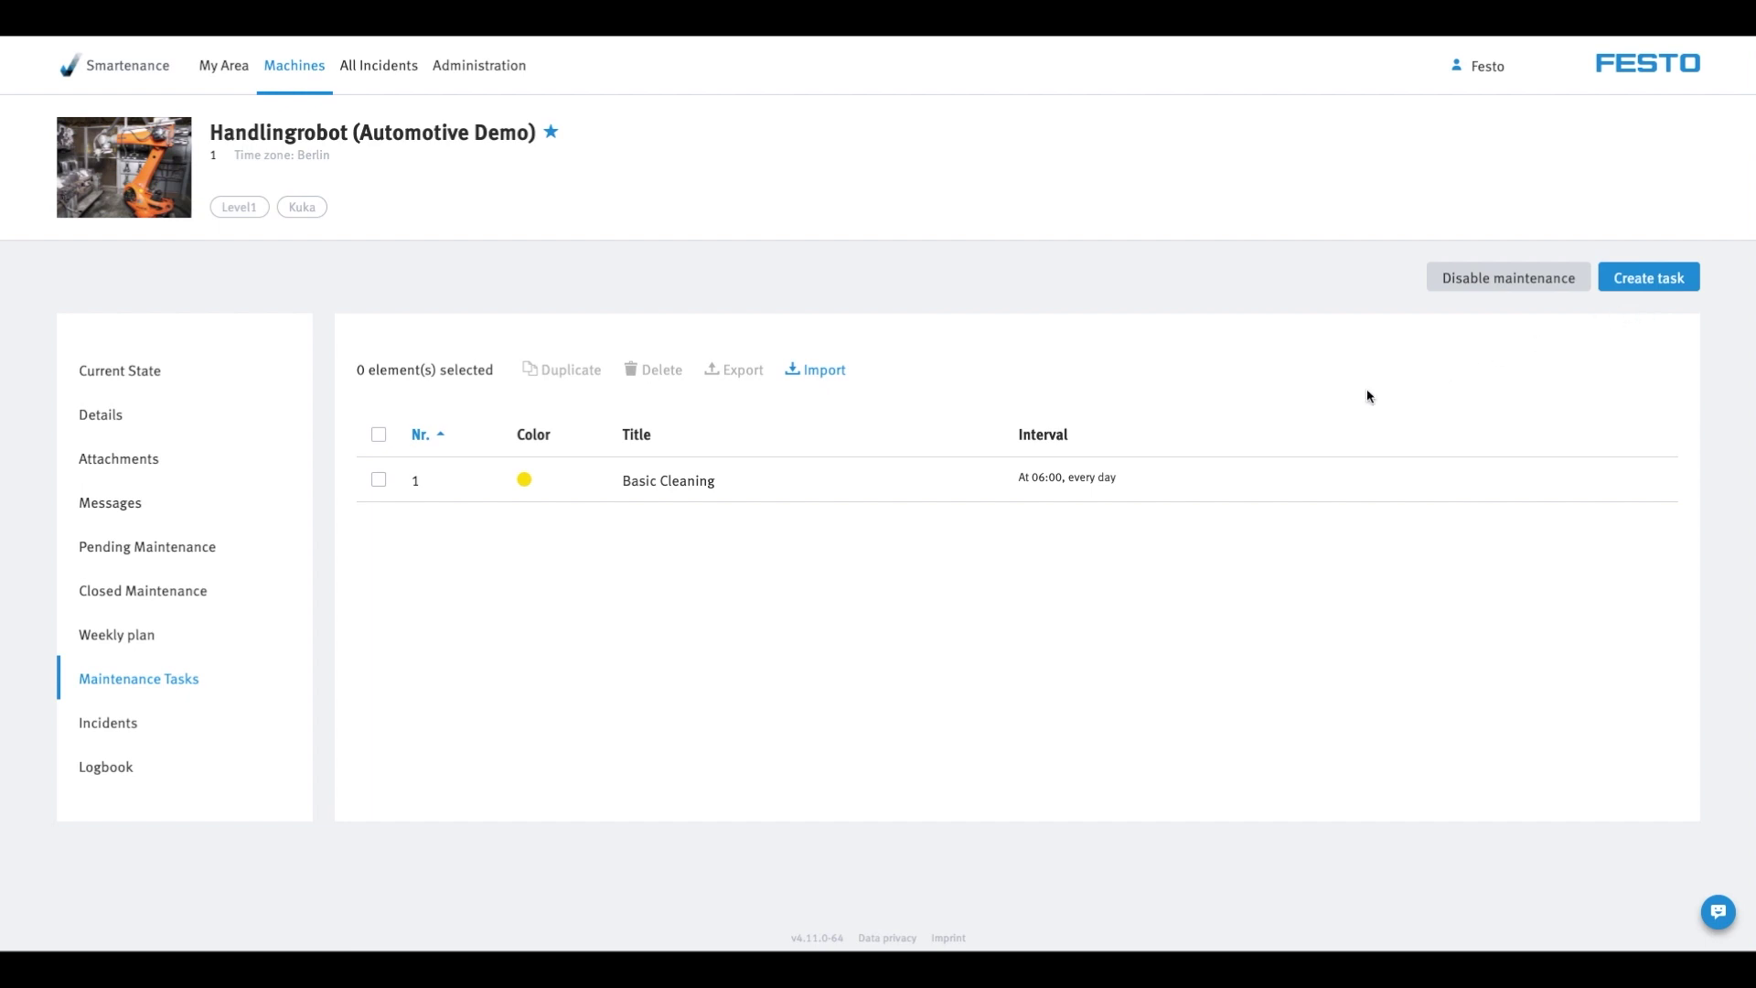
# - Attach Handling Robot Manual.pdf to the Handlingrobot machine
pyautogui.click(235, 477)
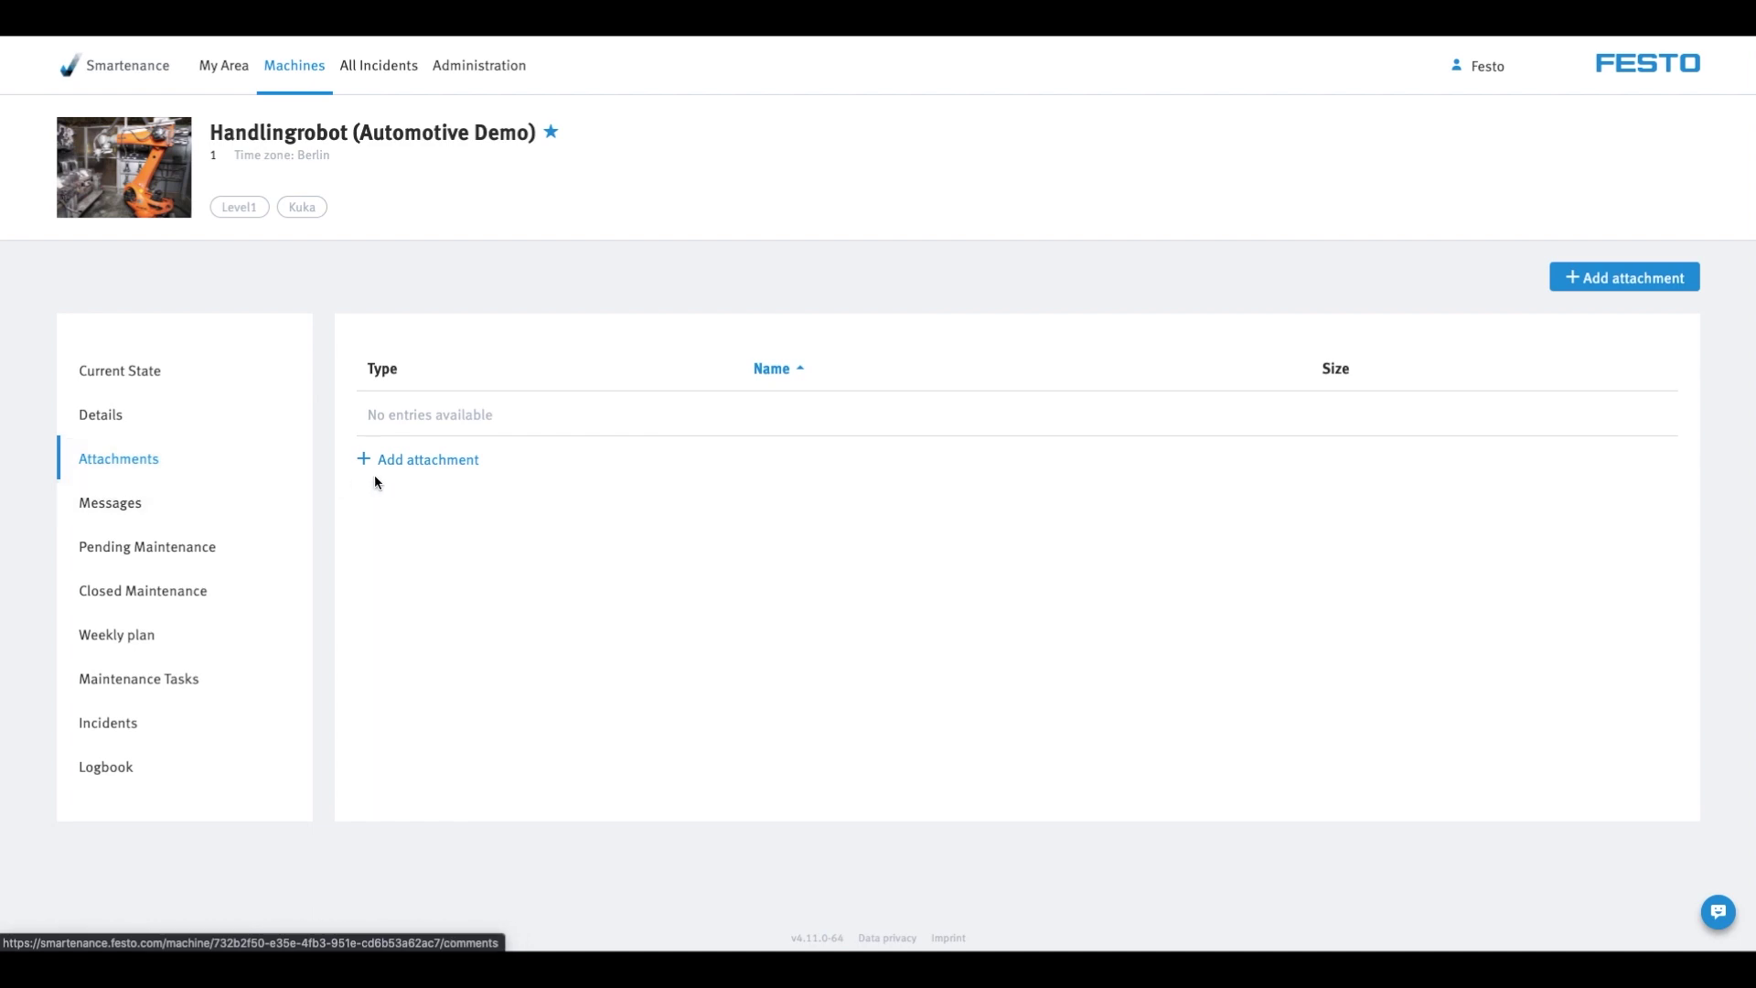
pyautogui.click(405, 463)
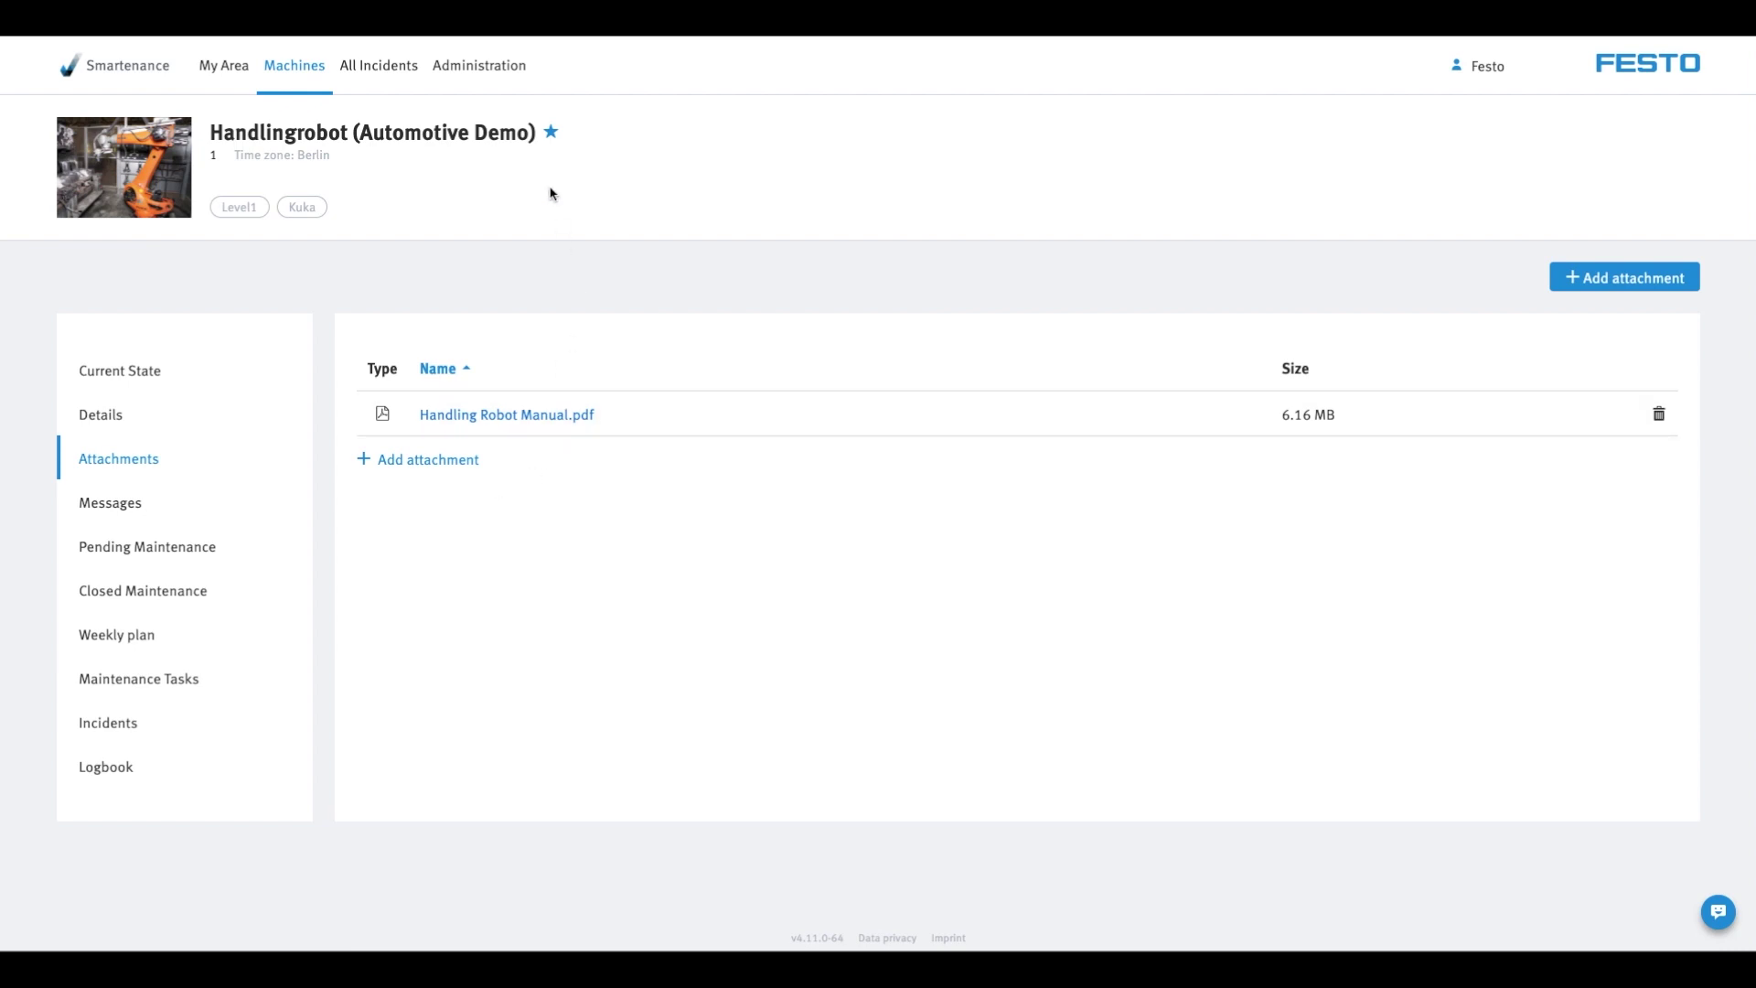
# - Create a device access named 'iPad Area 6' under Administration
pyautogui.click(498, 73)
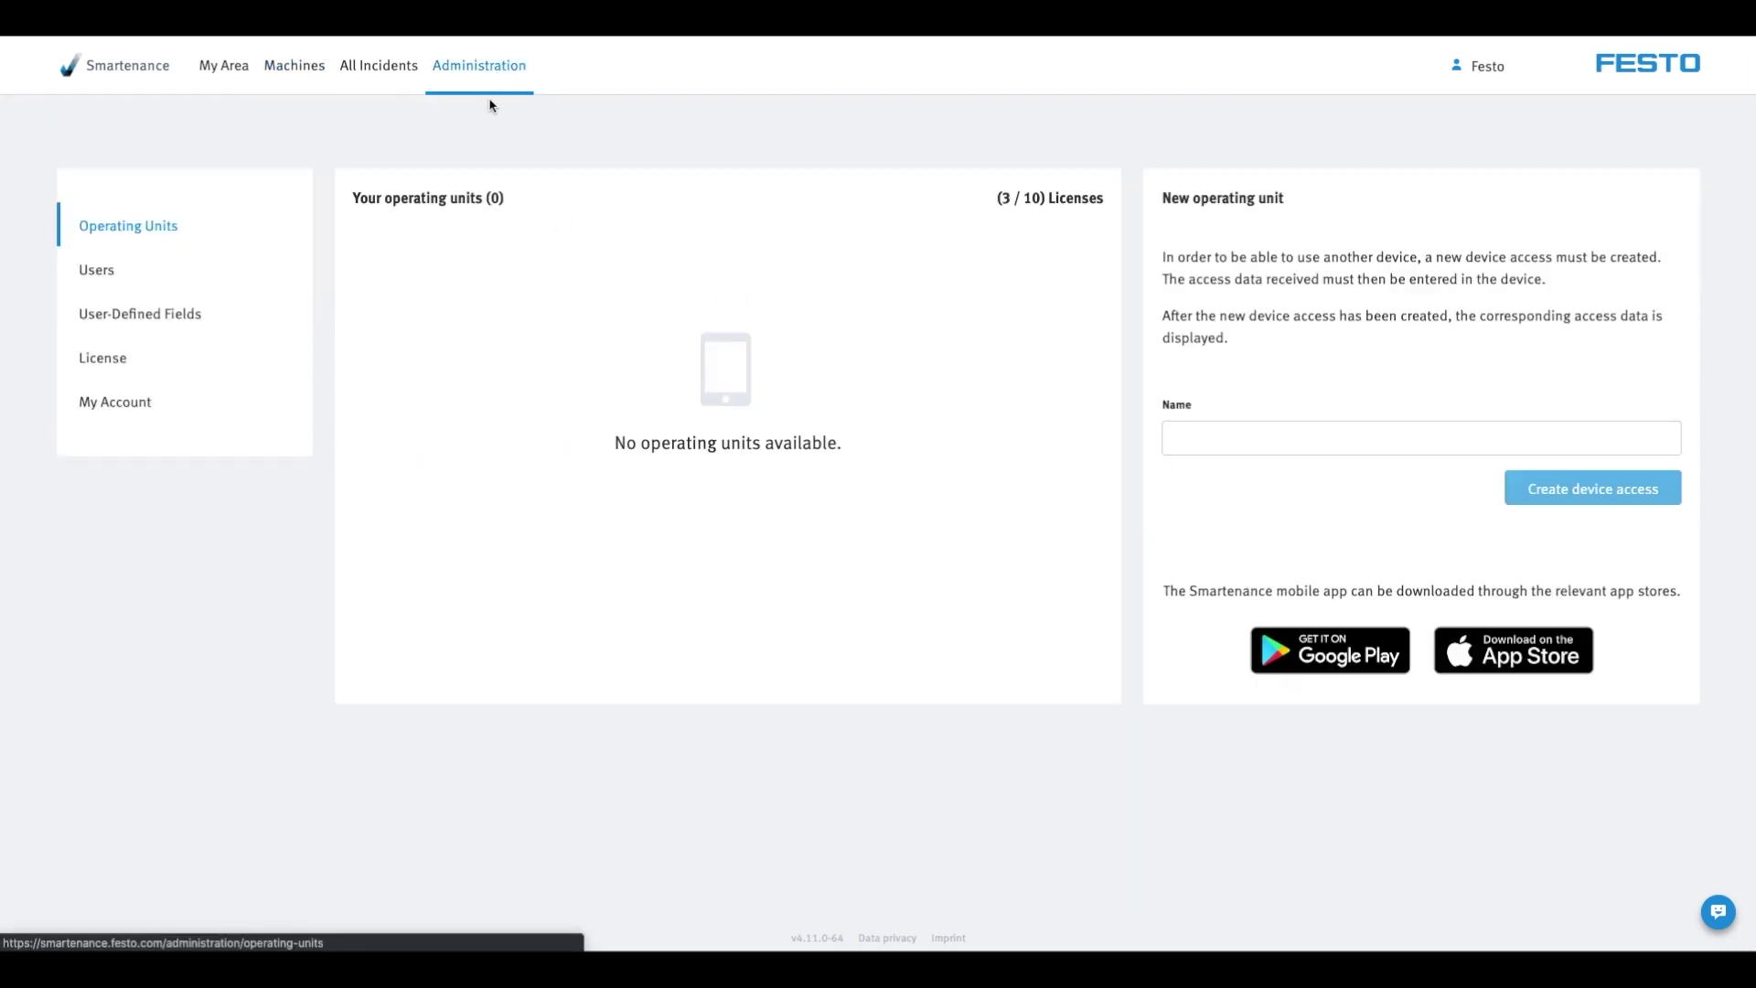
pyautogui.click(1227, 430)
pyautogui.write('iPad Area 6')
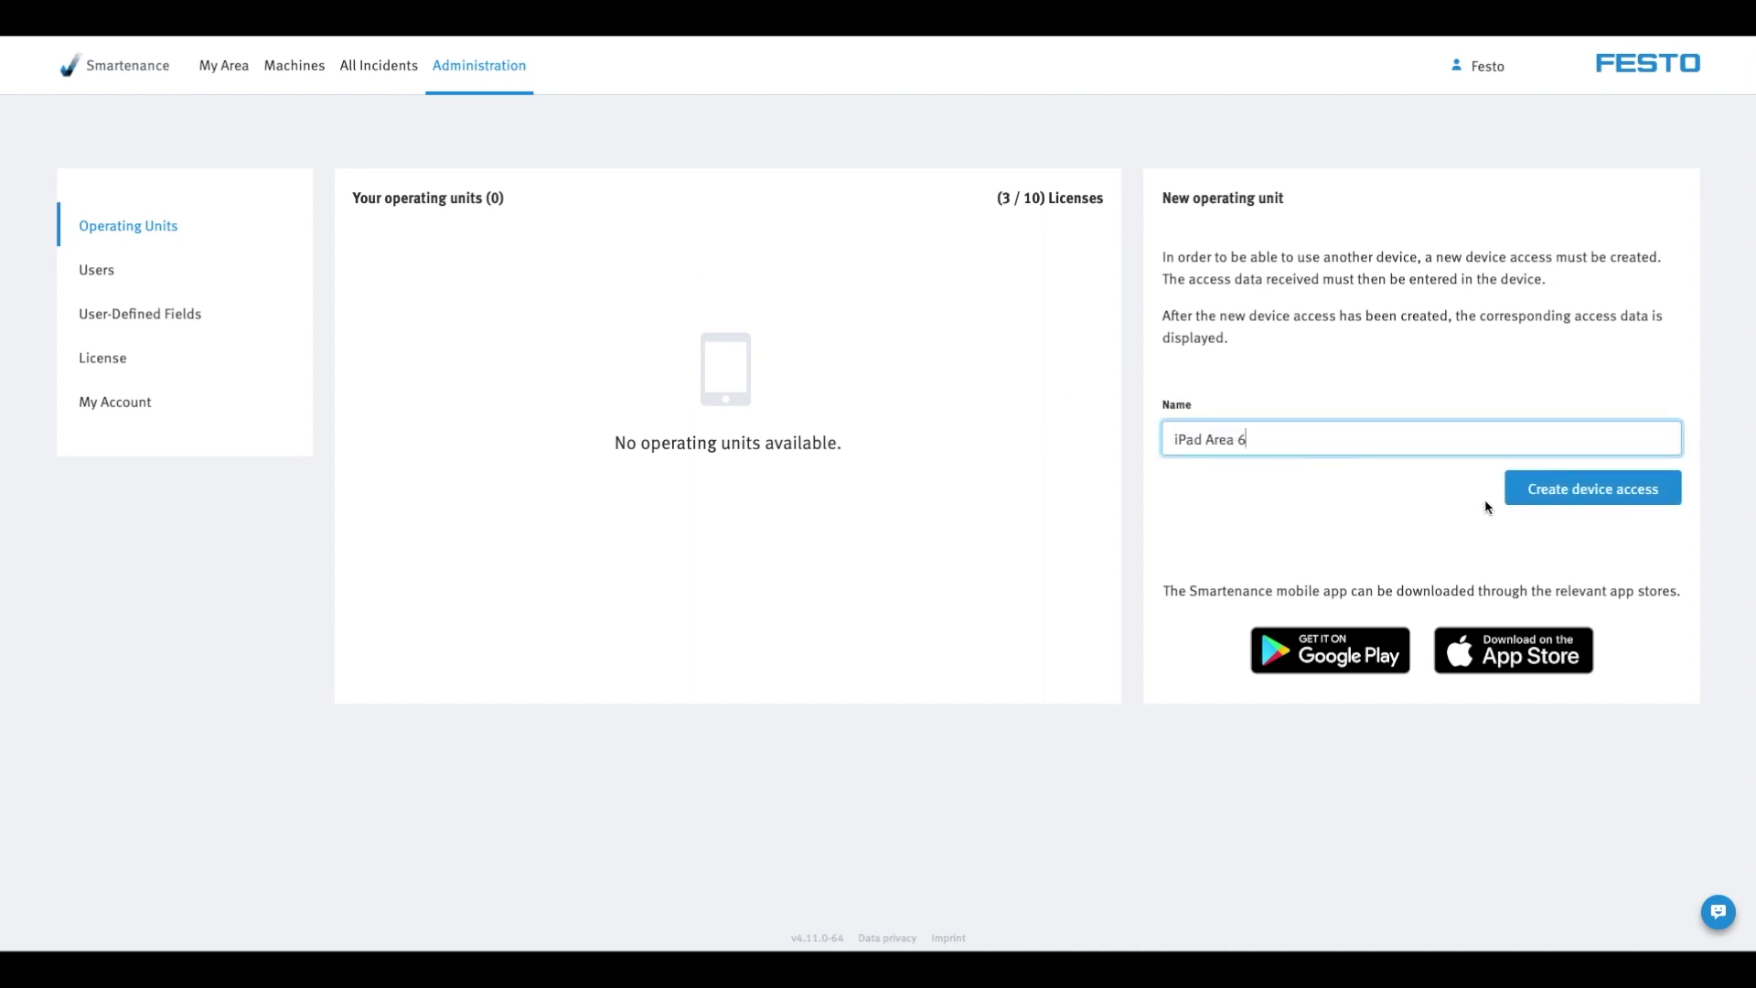
pyautogui.click(1525, 499)
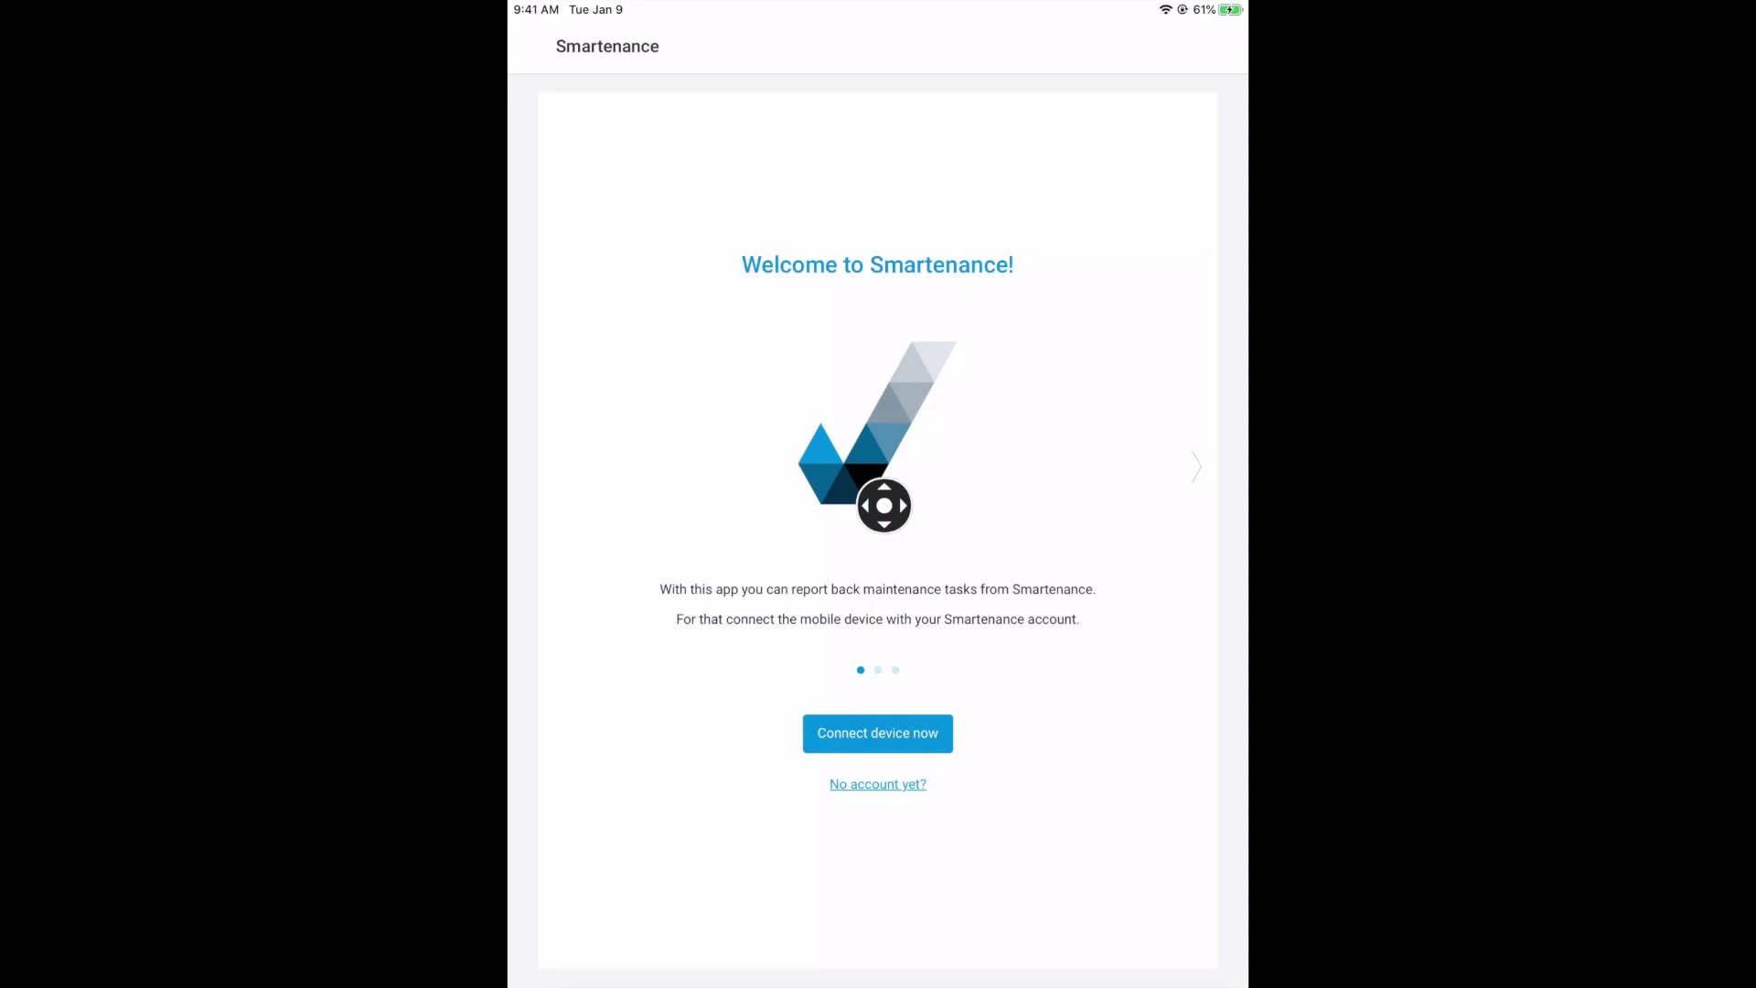
# - Connect the iPad via QR code and favourite Handlingrobot (Automotive Demo)
pyautogui.click(835, 733)
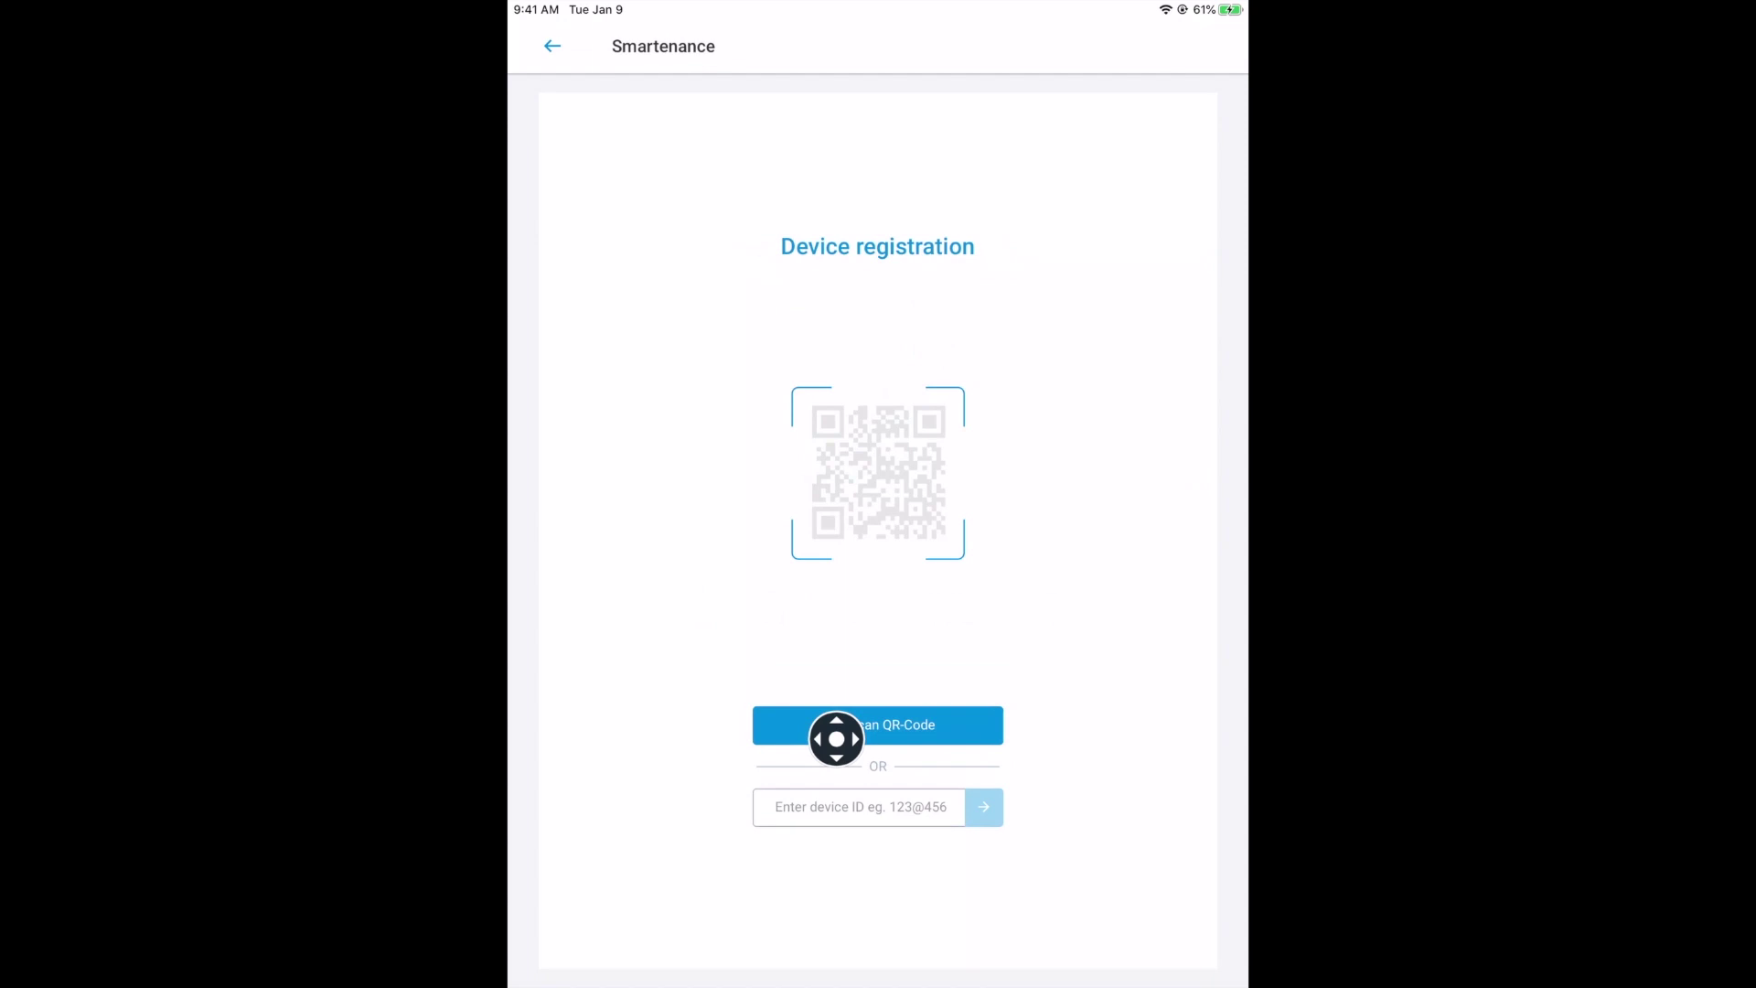
pyautogui.click(836, 739)
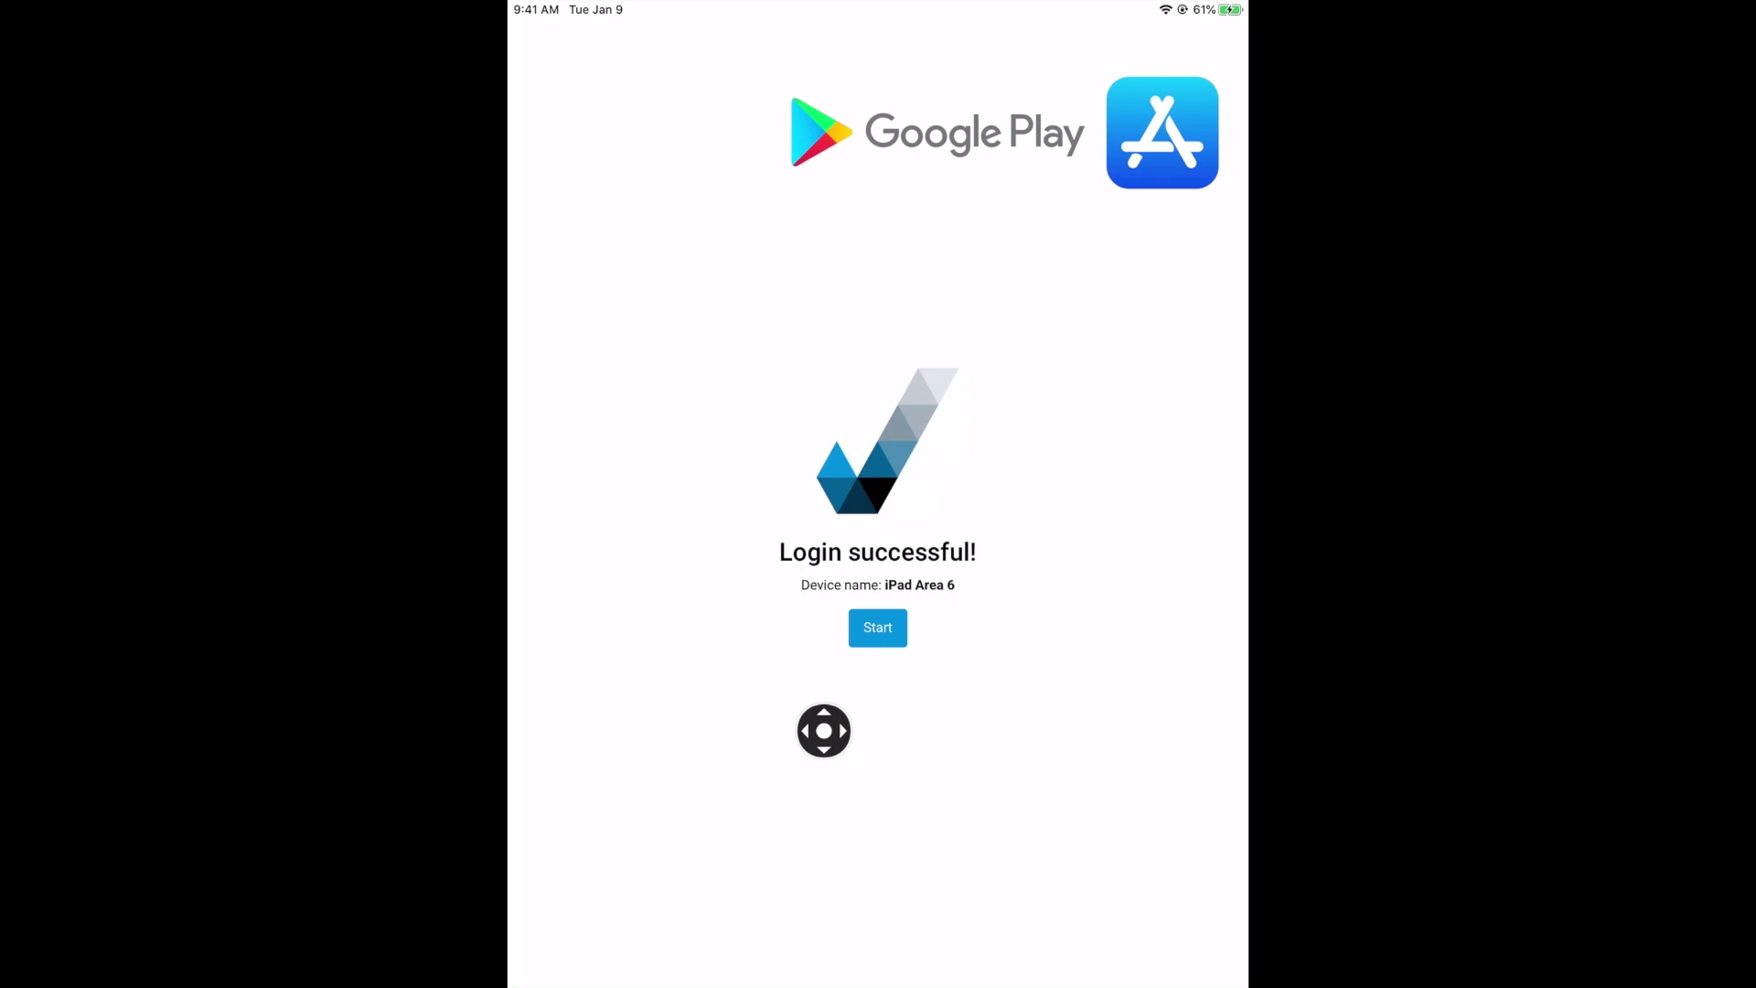
pyautogui.click(856, 637)
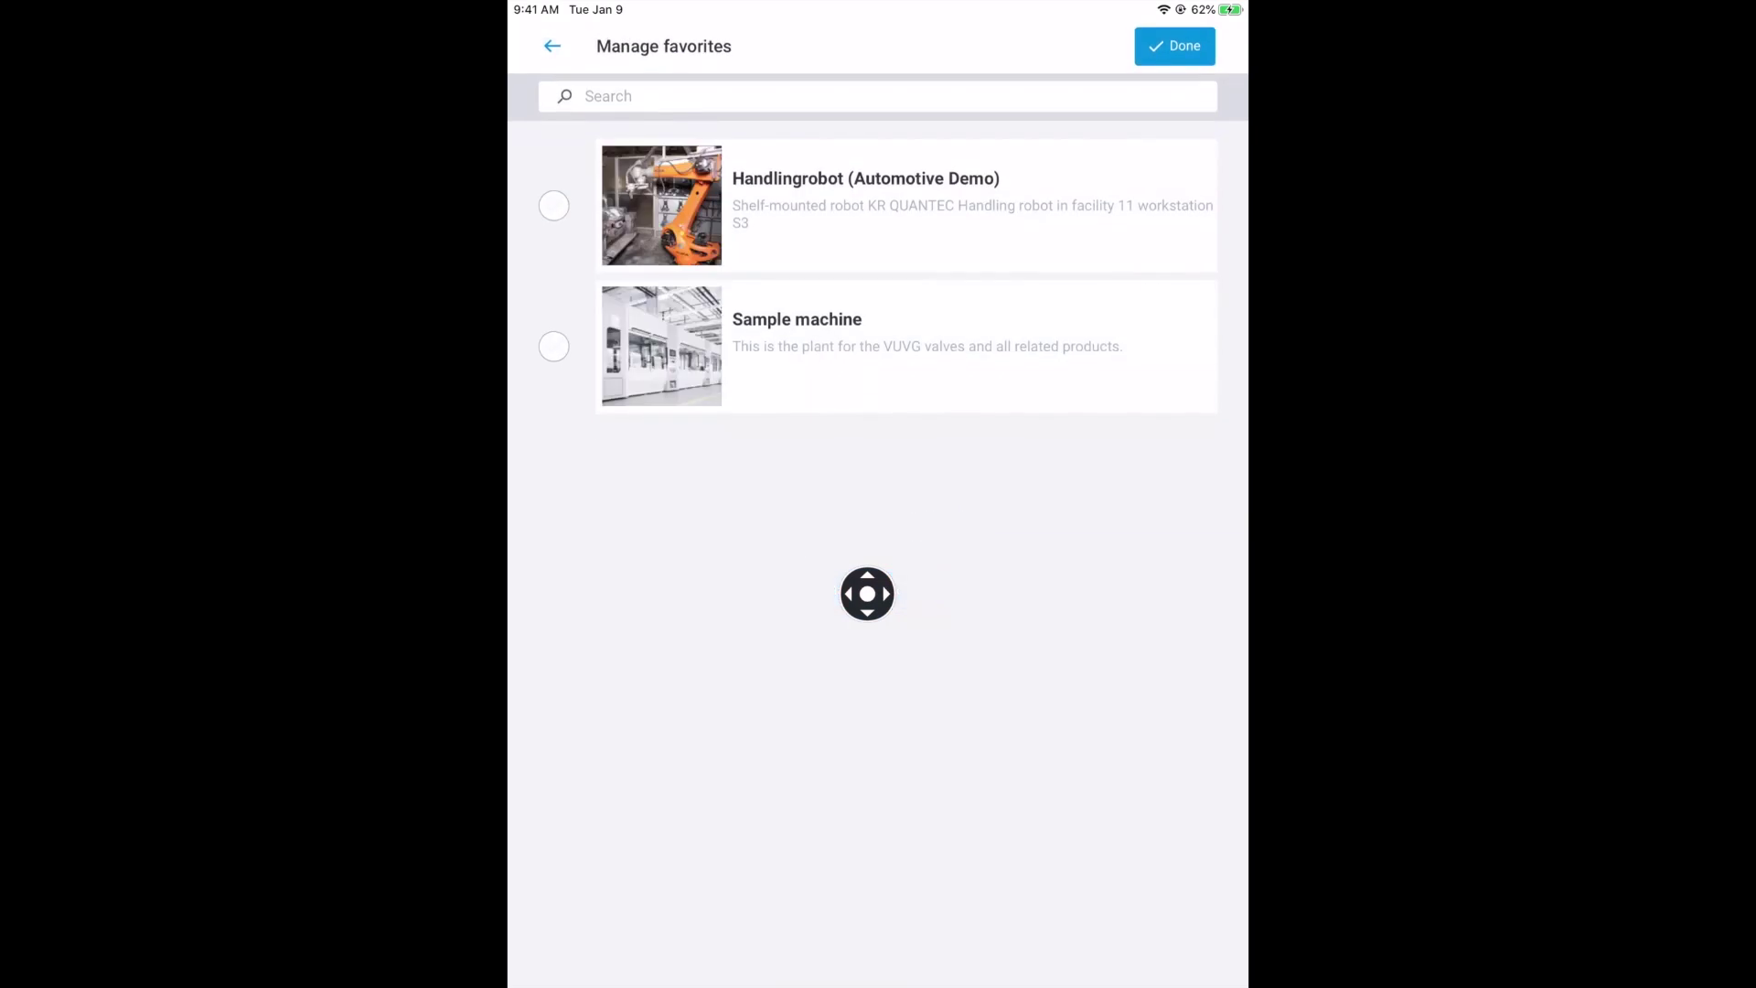
pyautogui.click(739, 213)
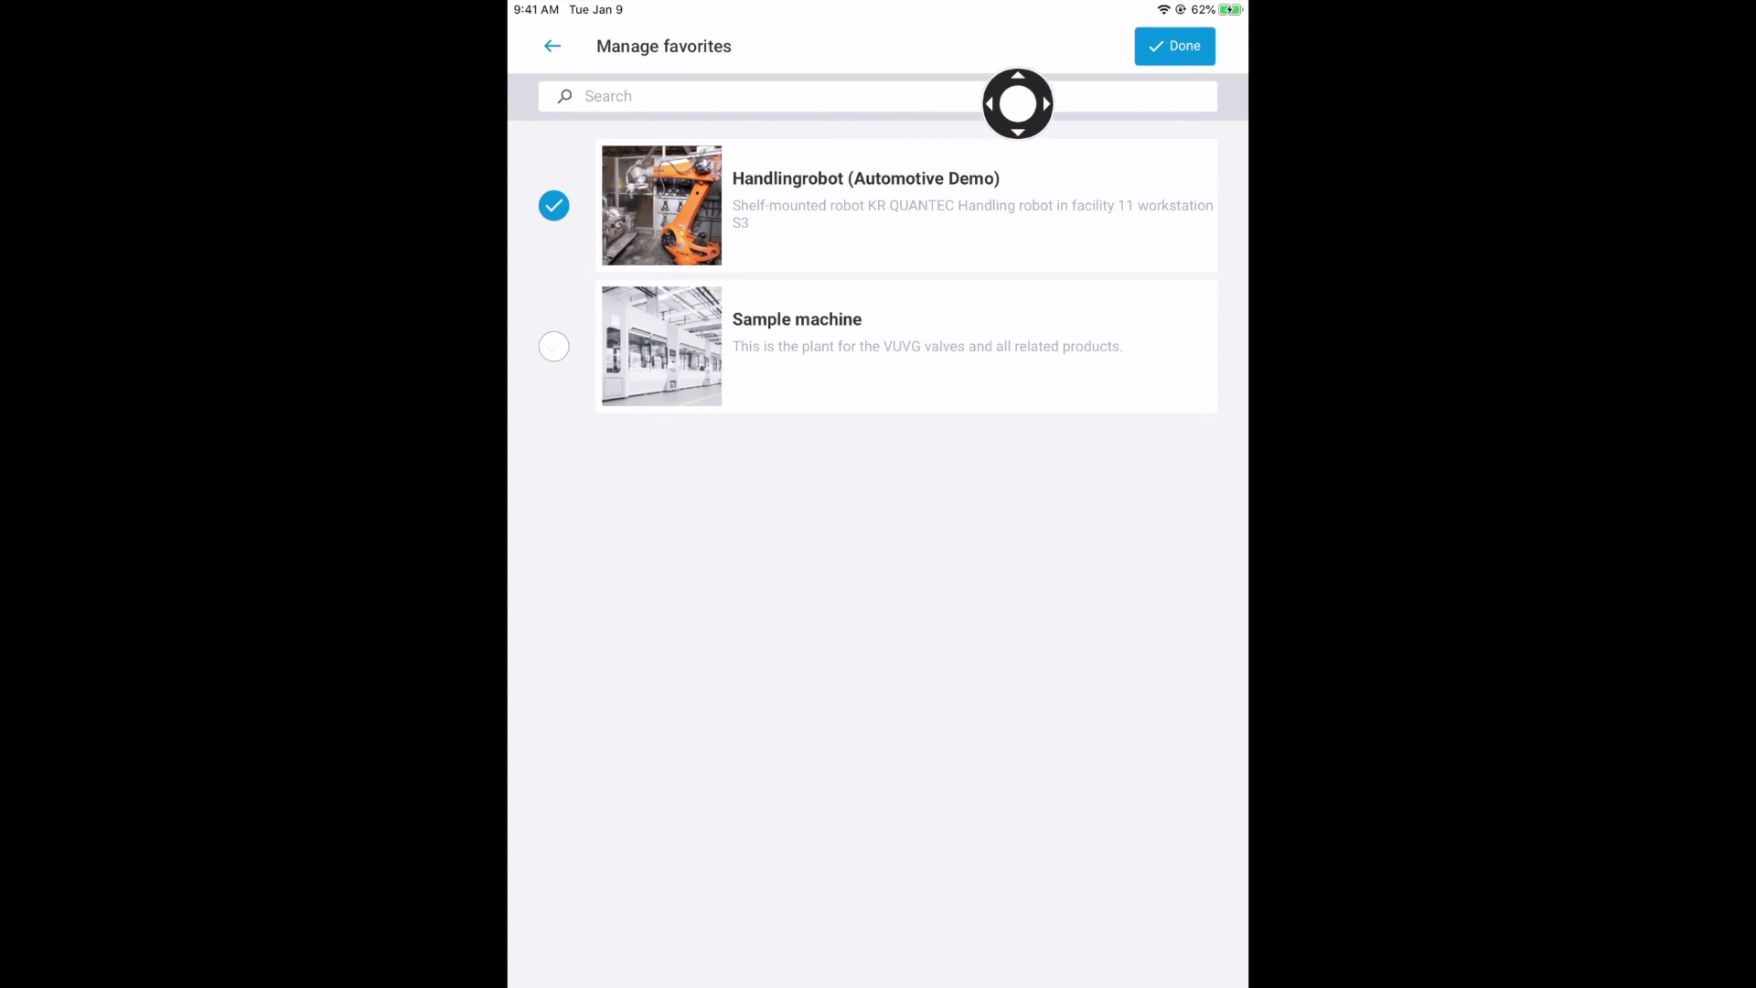
pyautogui.click(1144, 52)
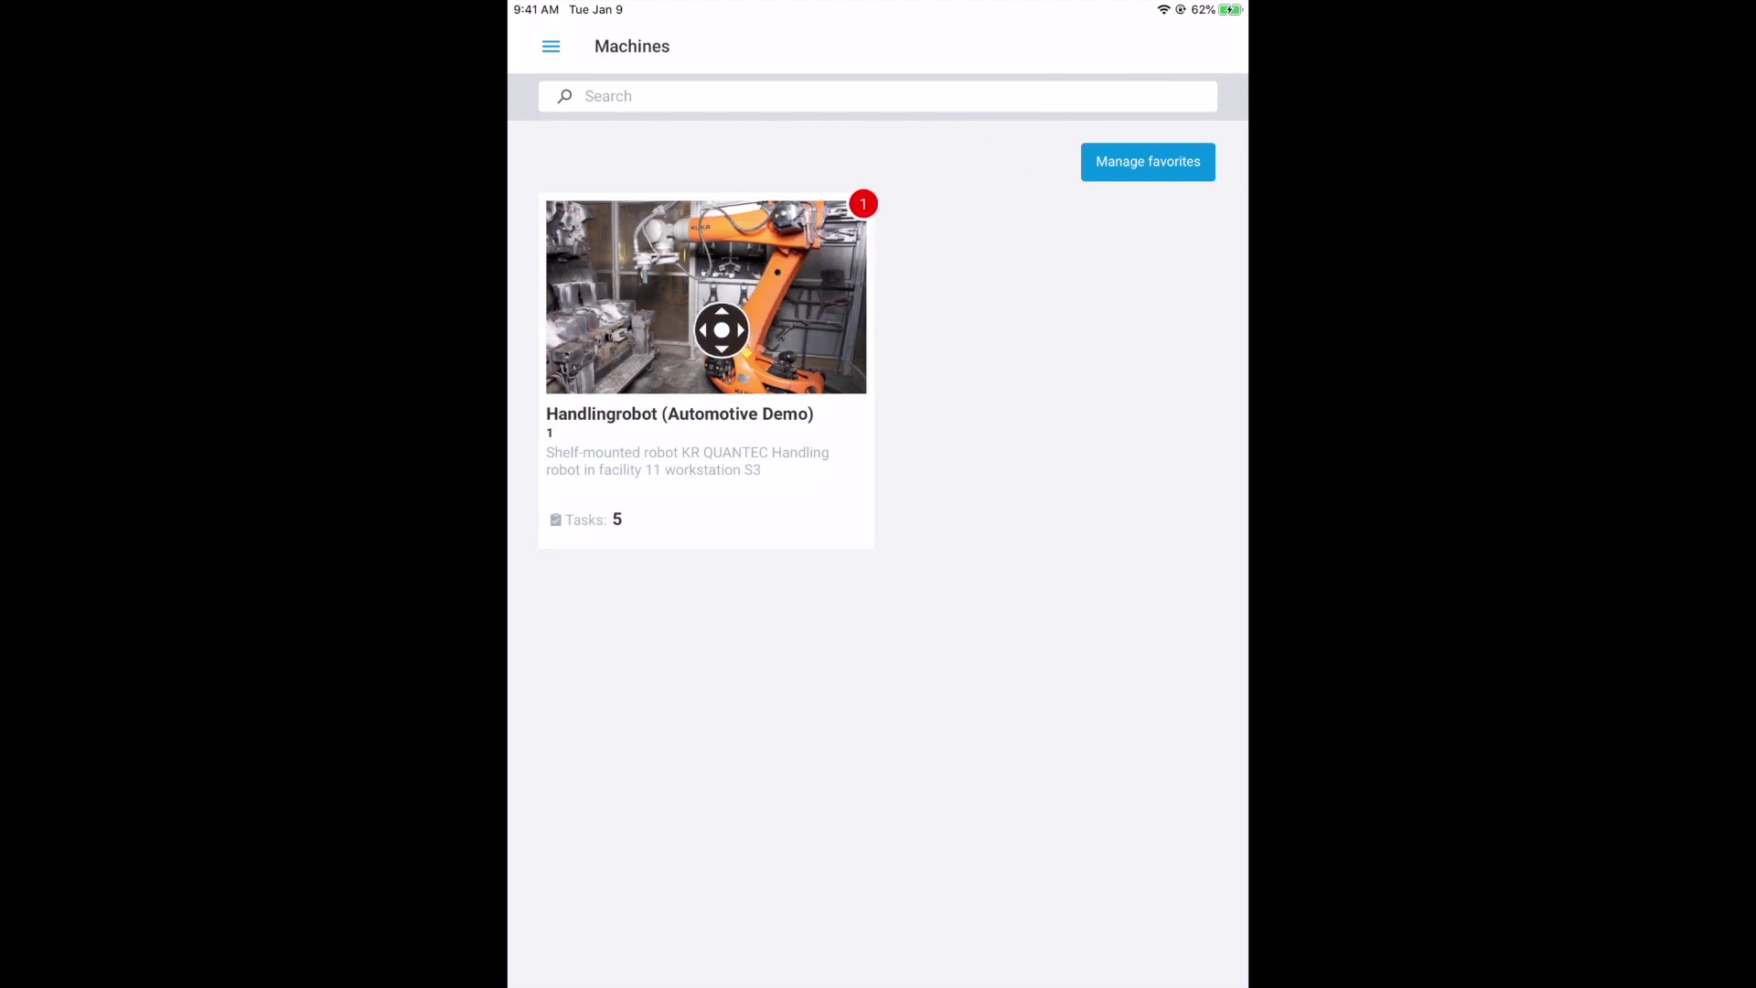
# - Open Handlingrobot's Basic Cleaning task due today at 6:00 AM
pyautogui.click(721, 330)
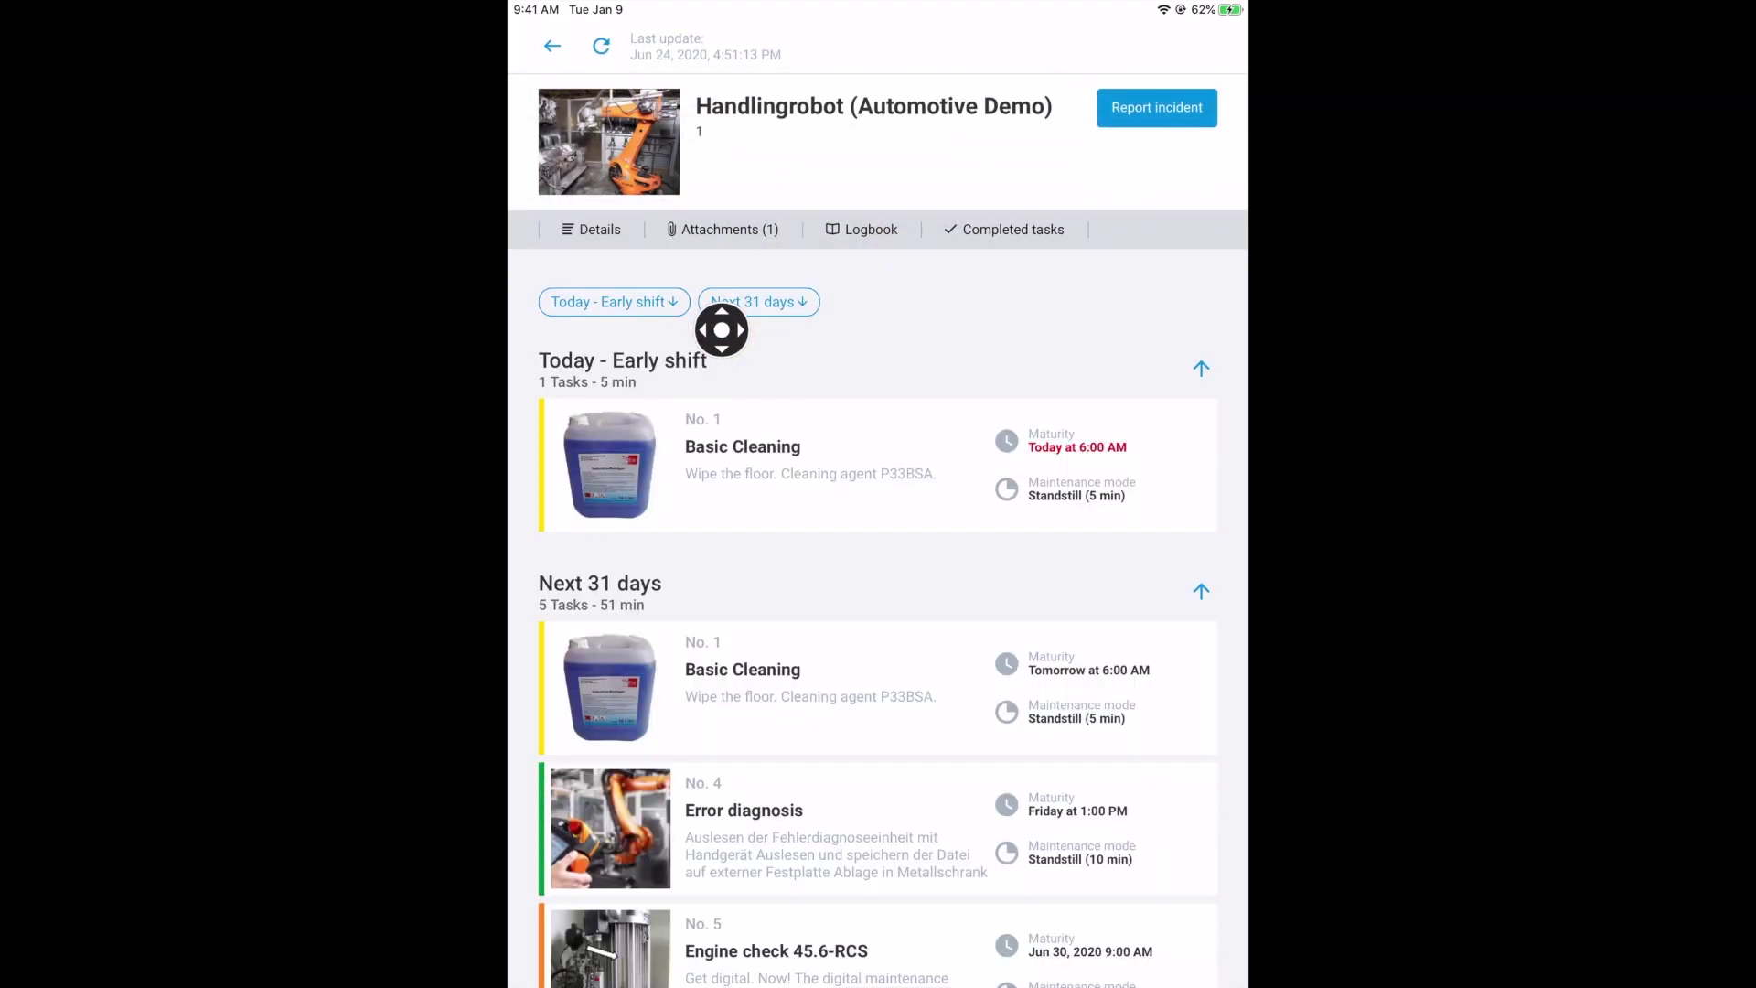
pyautogui.click(714, 466)
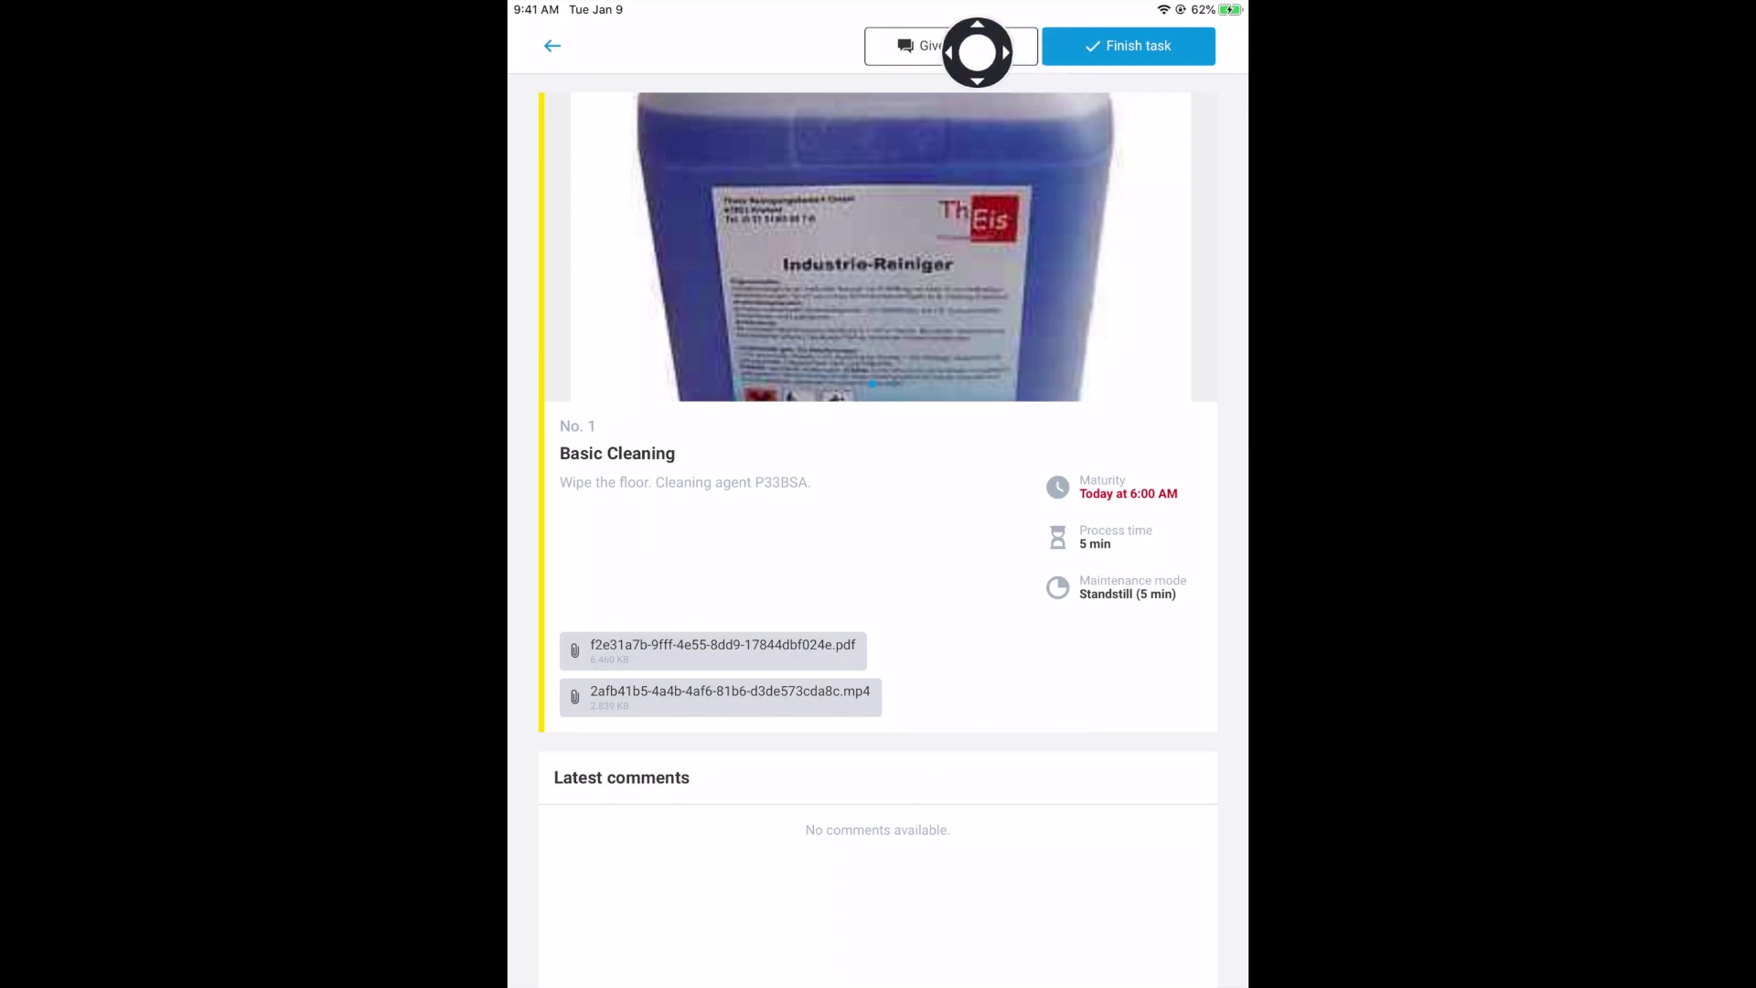
# - Send Basic Cleaning feedback: 10 minutes, comment 'The cleaning agent was empty. I replaced it.'
pyautogui.click(929, 47)
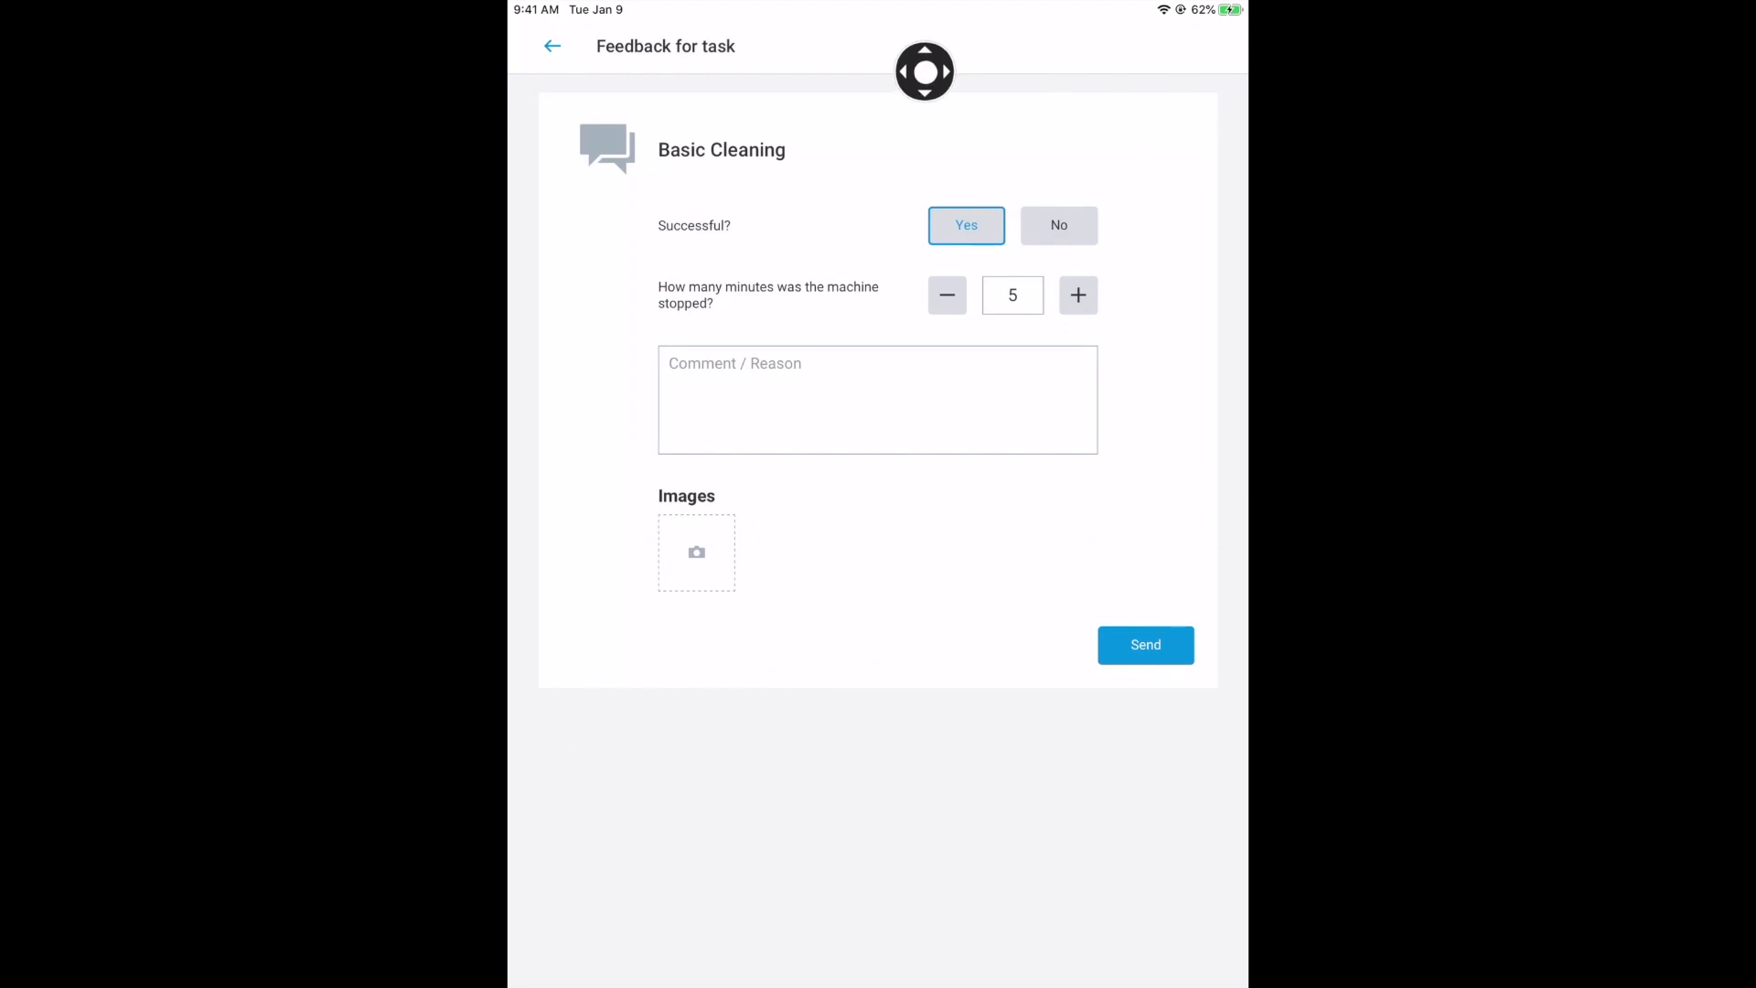
pyautogui.click(917, 395)
pyautogui.write('The cleaning agent was empty. I replaced it.')
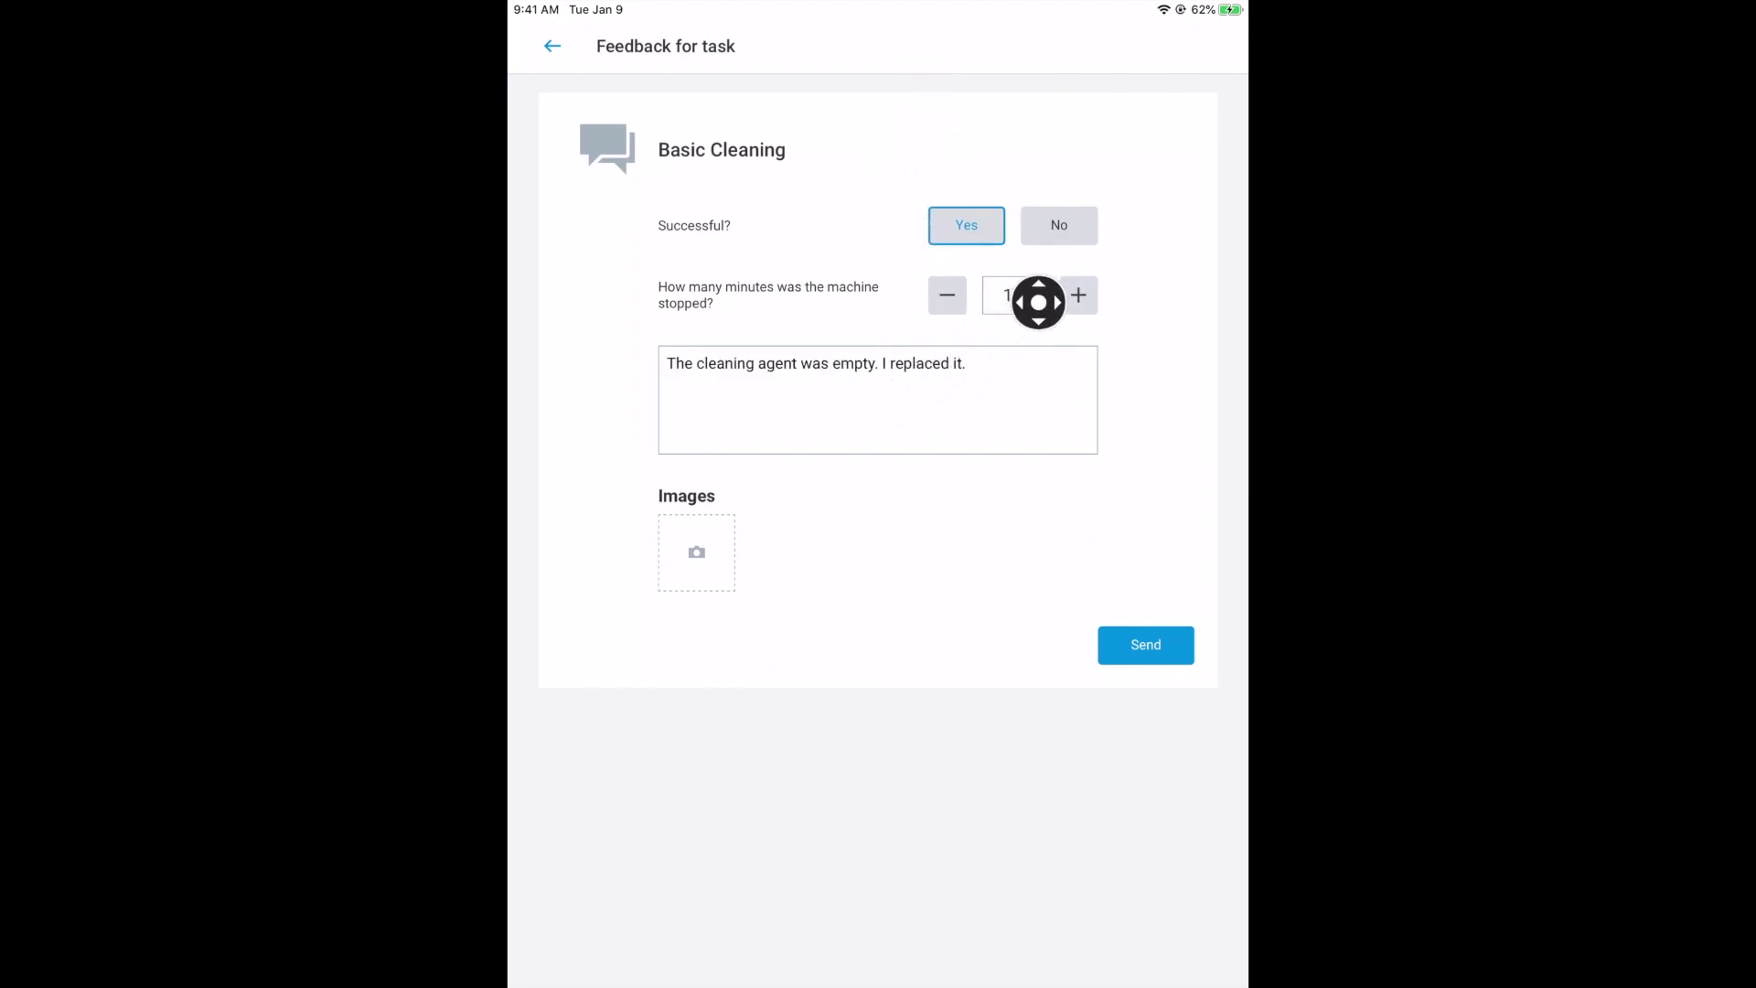
pyautogui.click(1113, 648)
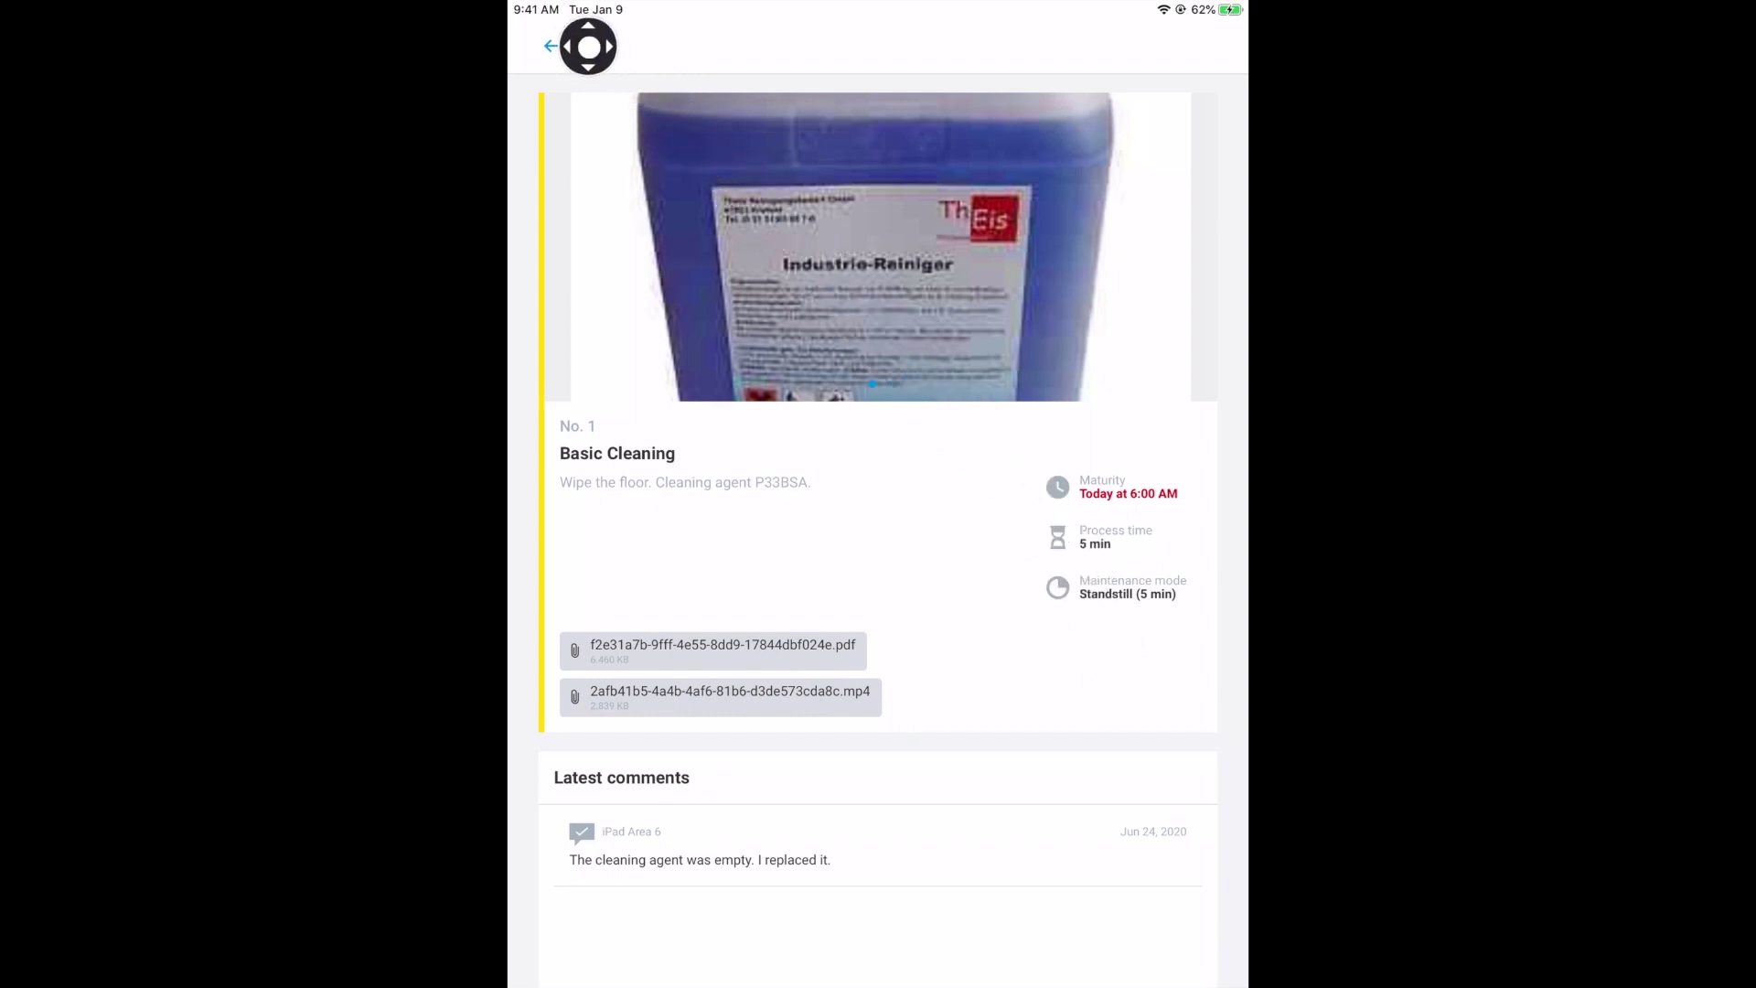
pyautogui.click(588, 46)
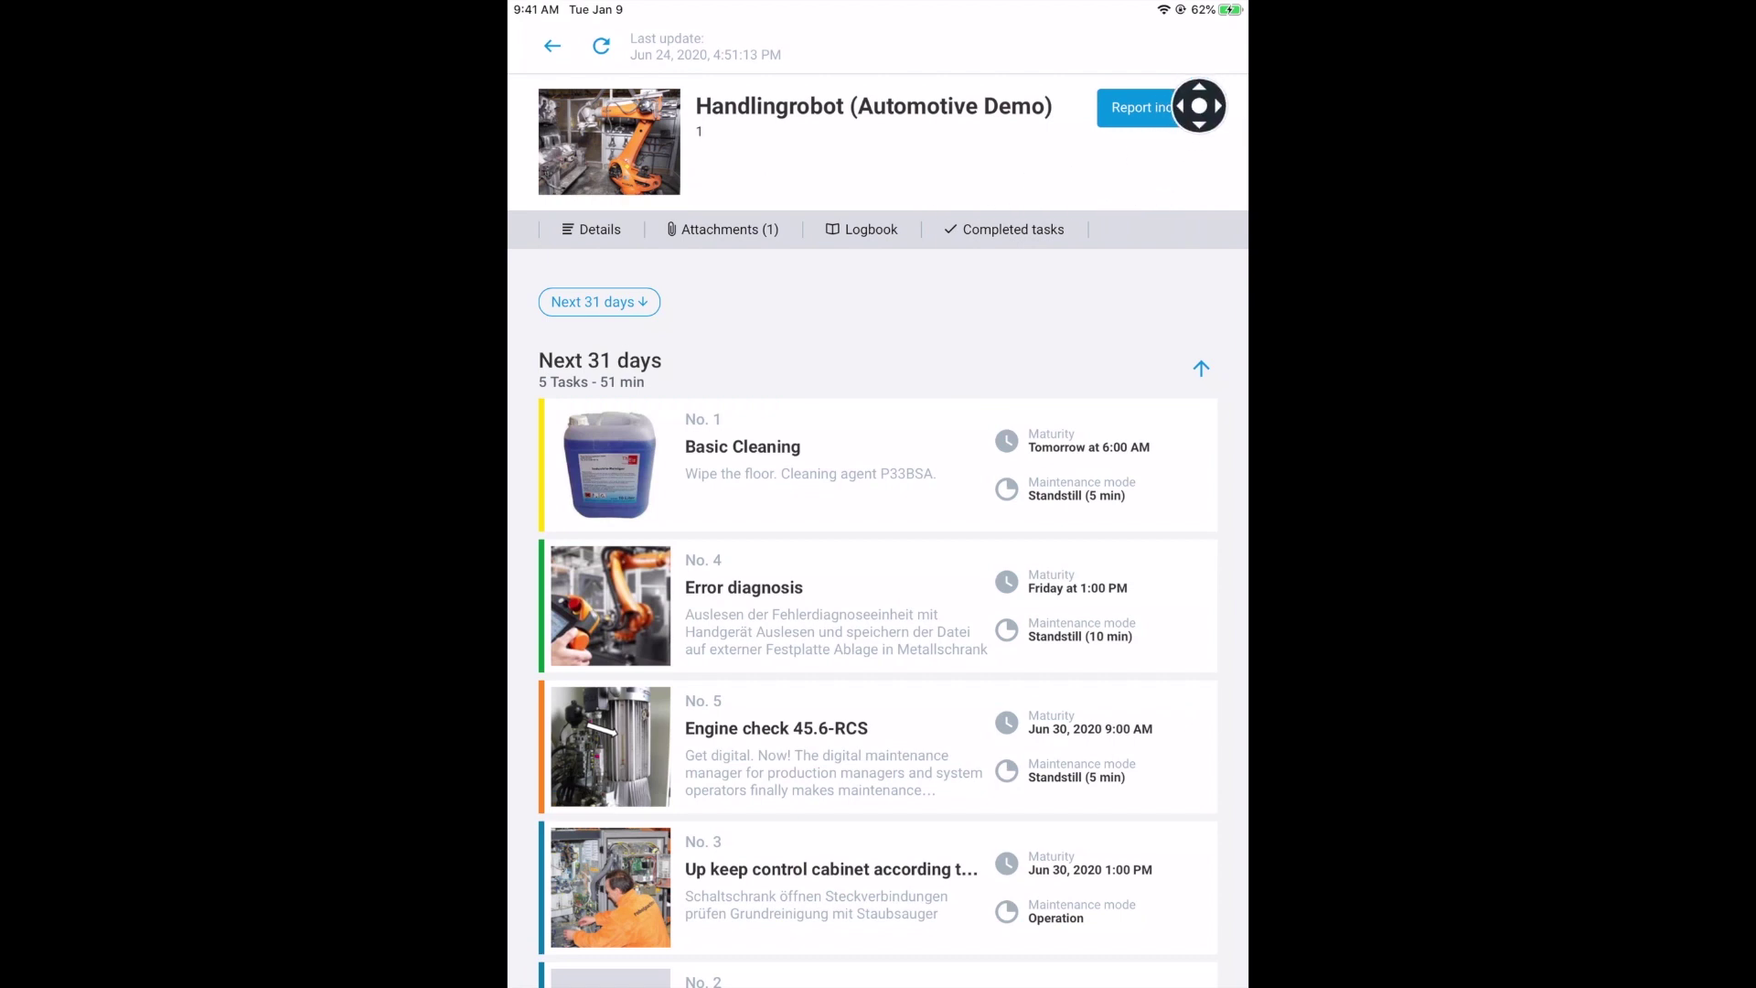
# - Check the iPad's feedback message, then display the June 2020 shift plan for Handlingrobot (Automotive Demo)
pyautogui.click(1199, 106)
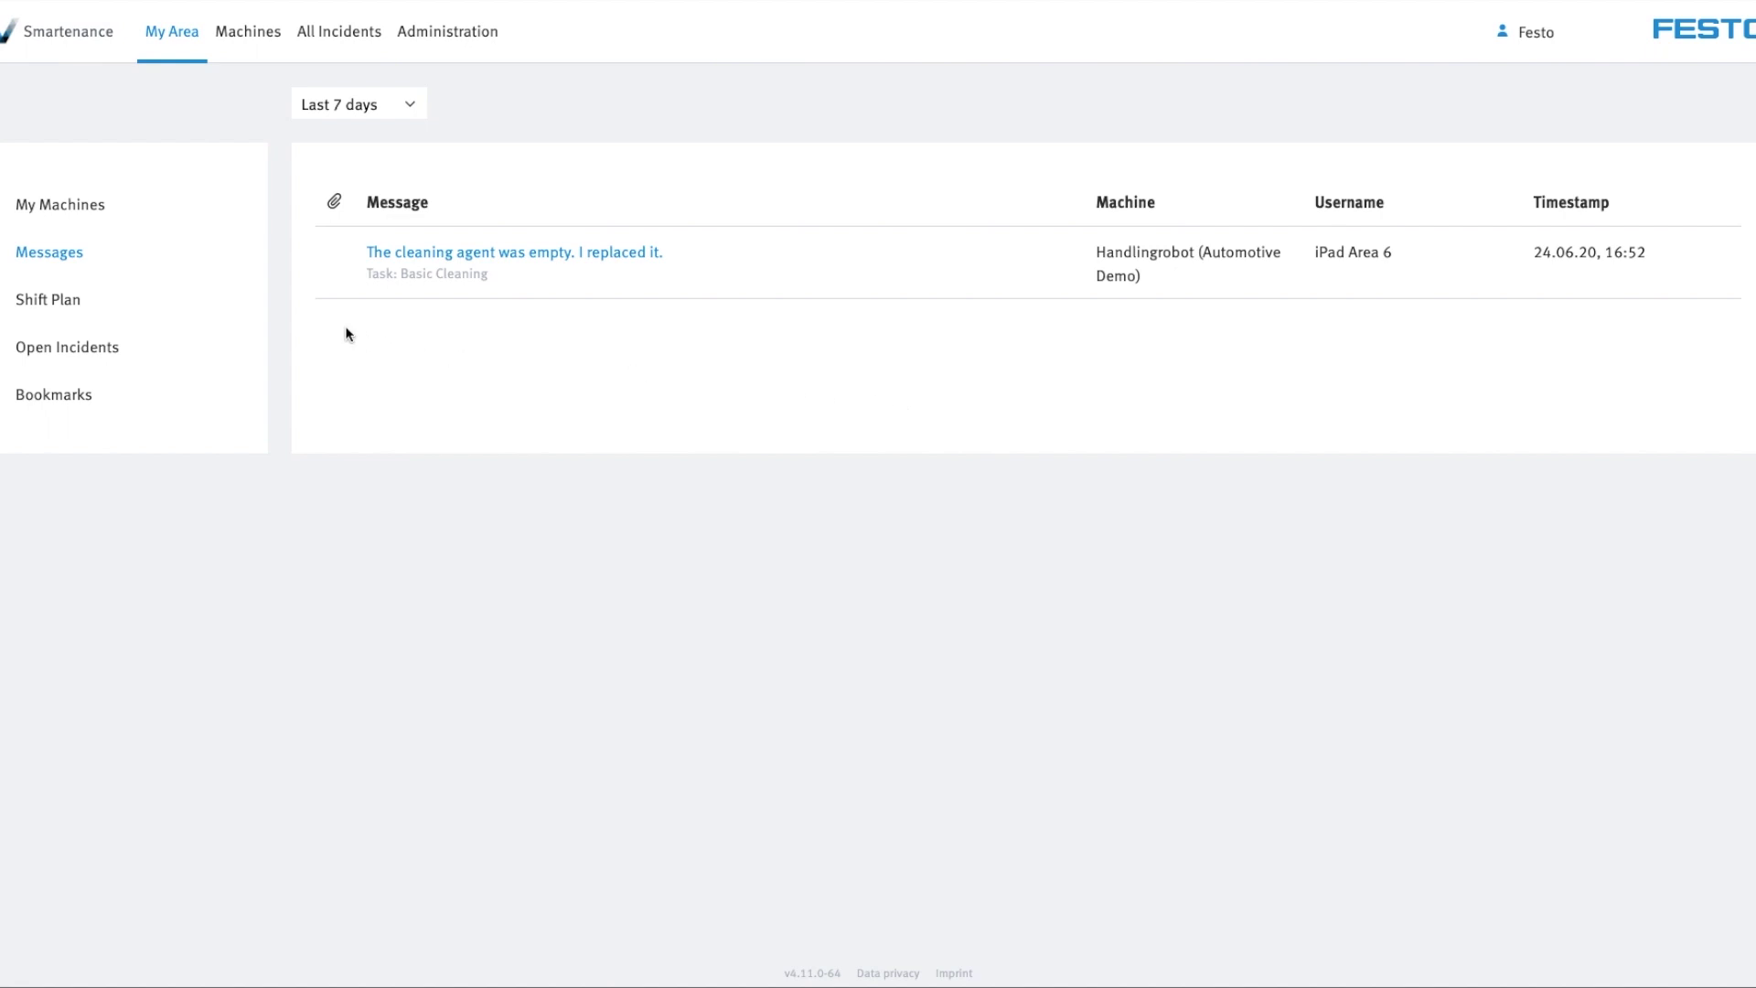
pyautogui.click(237, 299)
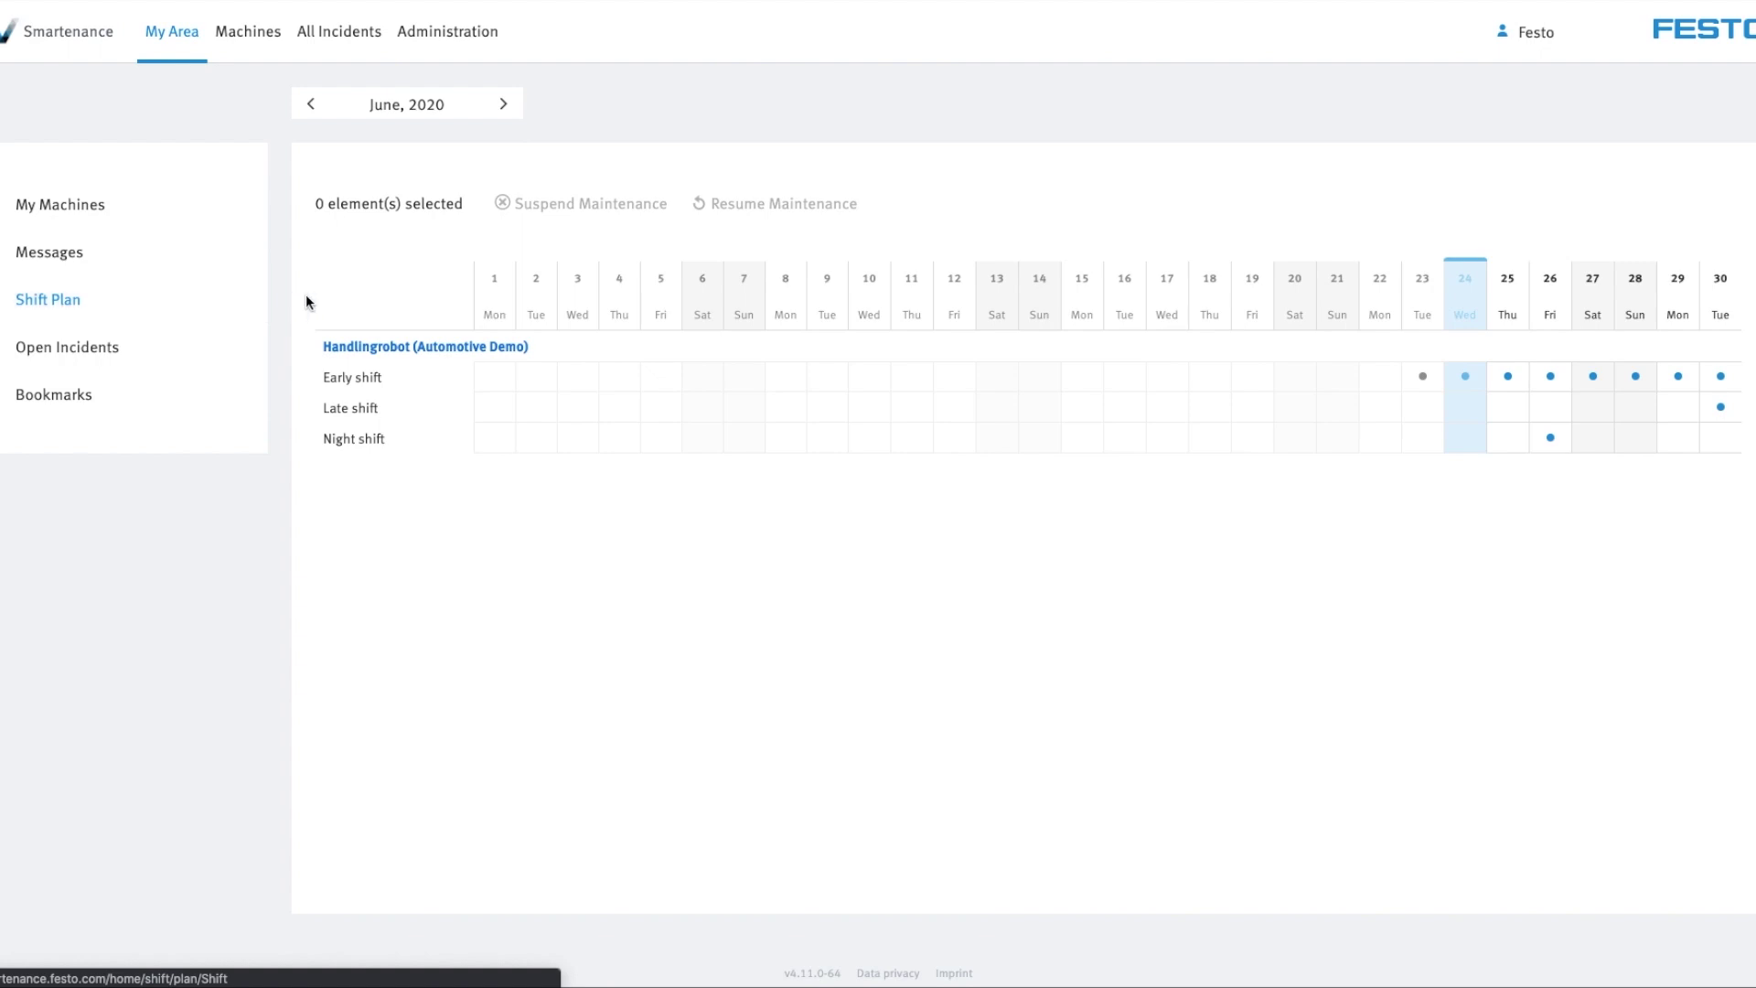
# - Suspend, then resume, maintenance for the 25–30 June early and late shifts, and view Operating Units
pyautogui.moveTo(1501, 381); pyautogui.dragTo(1733, 419)
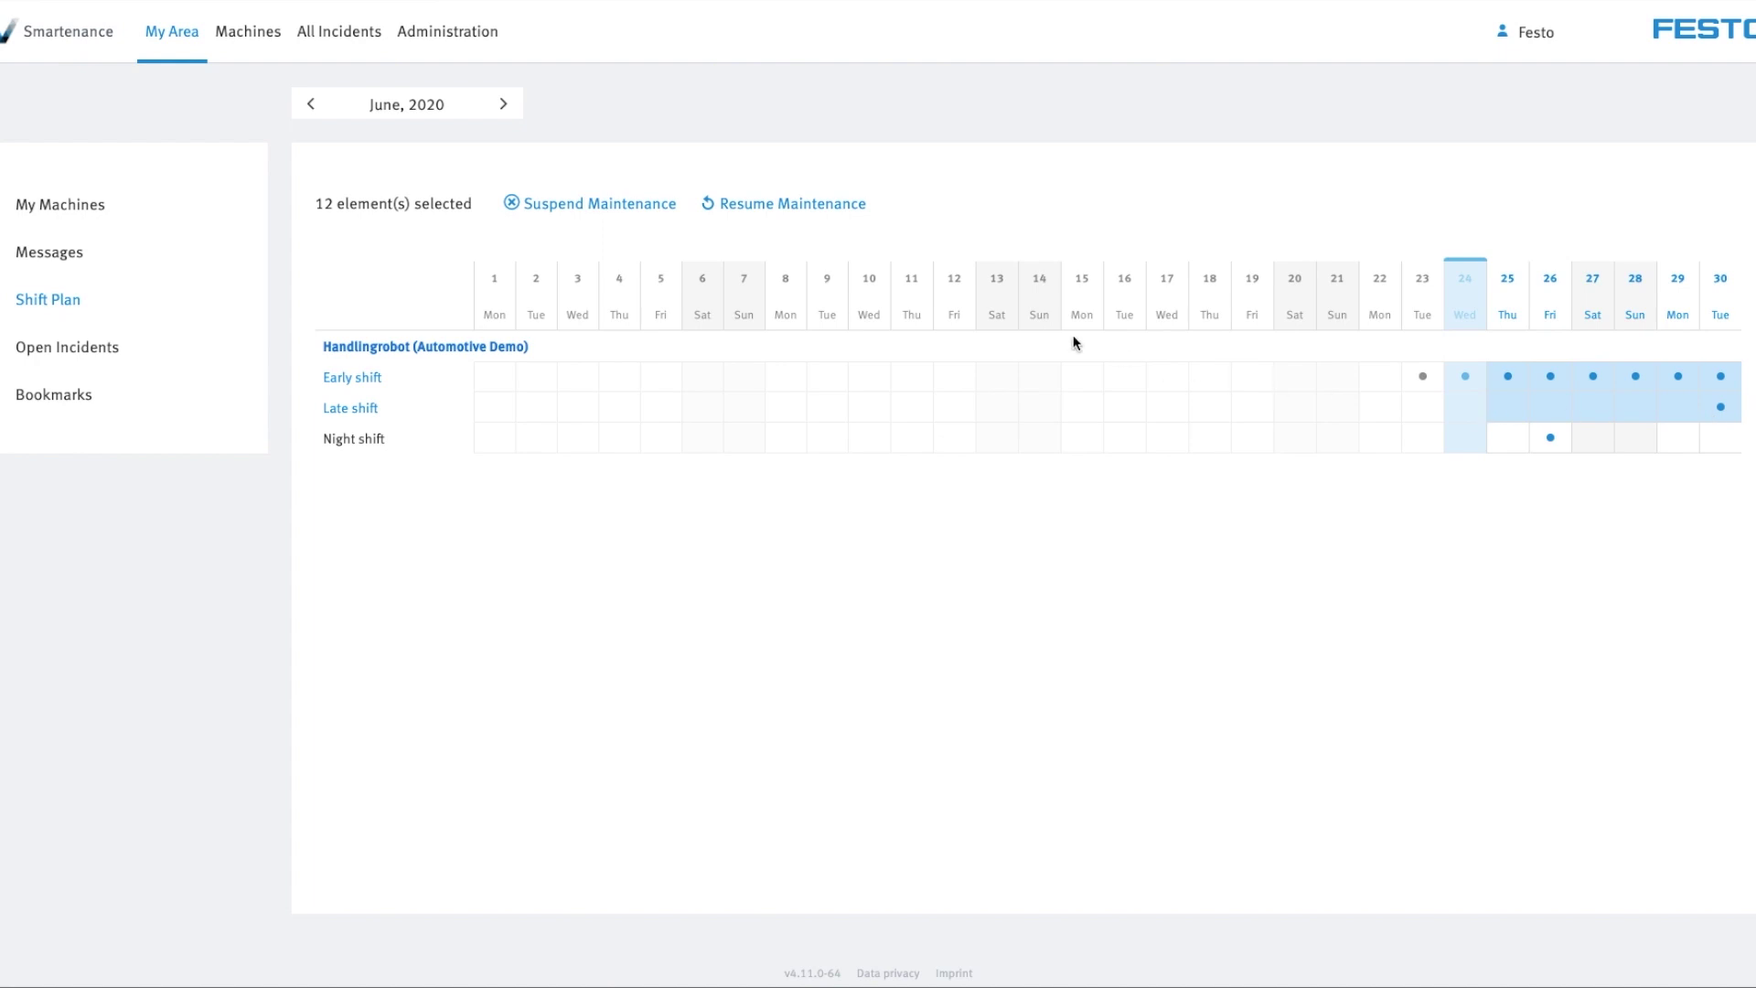
pyautogui.click(670, 205)
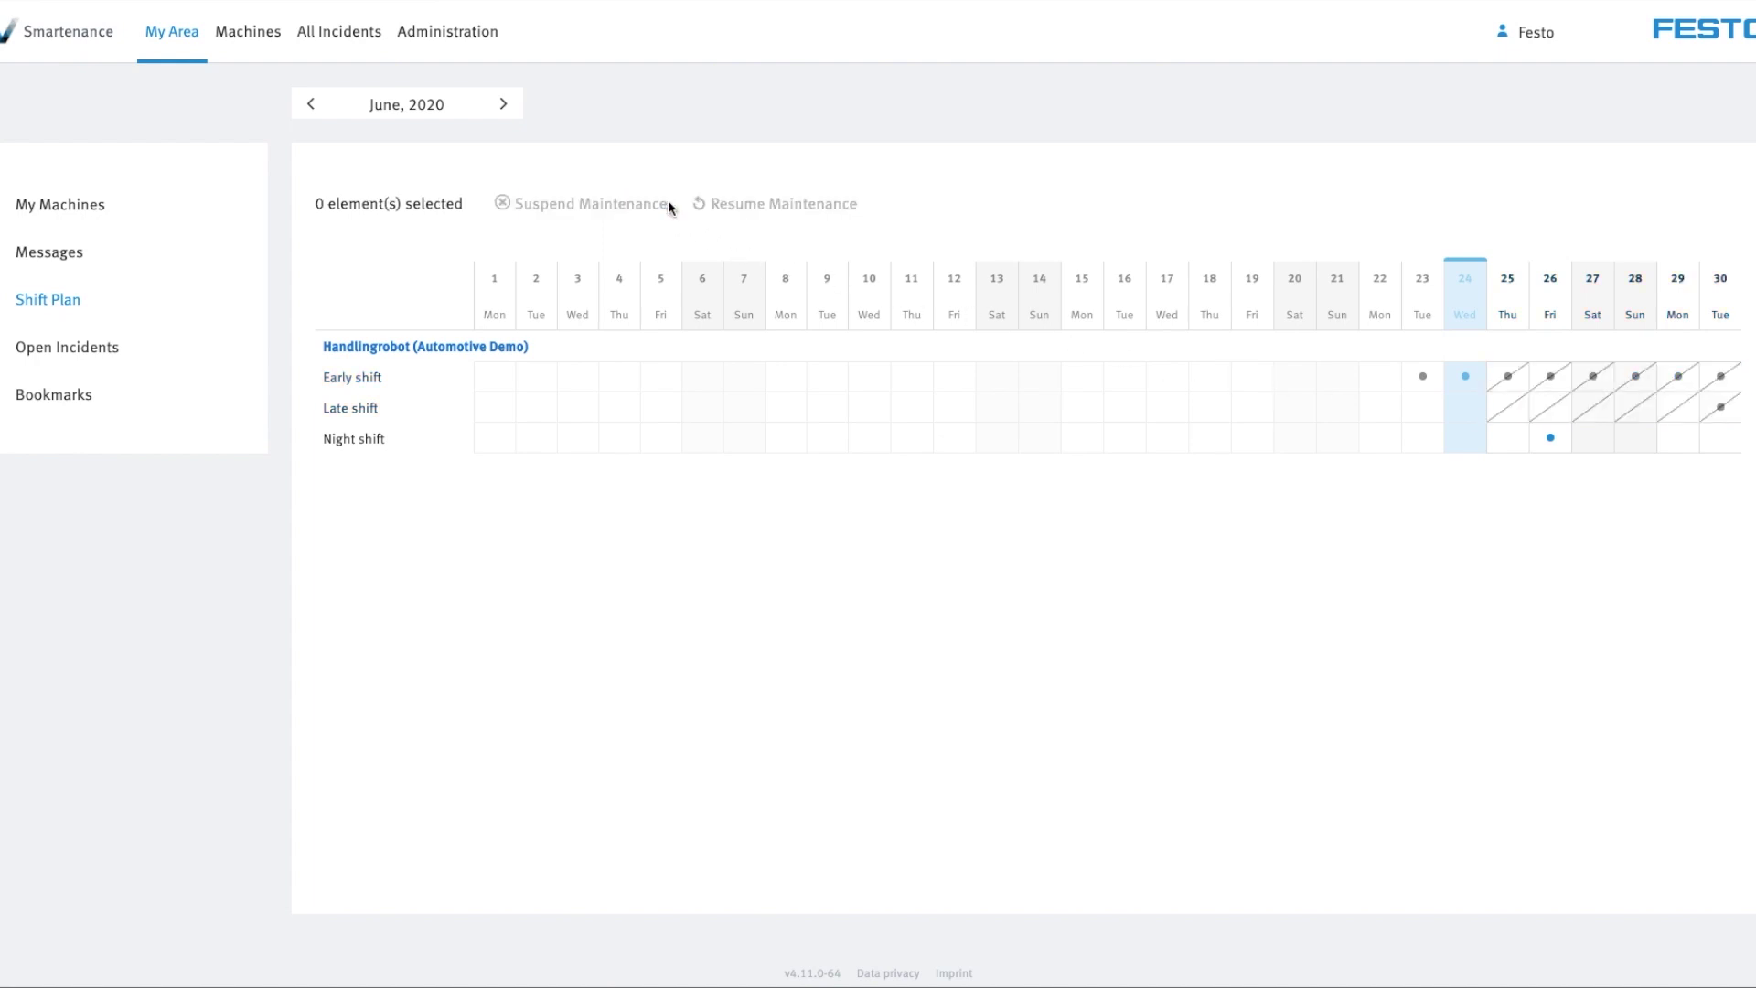
pyautogui.moveTo(1501, 381); pyautogui.dragTo(1740, 426)
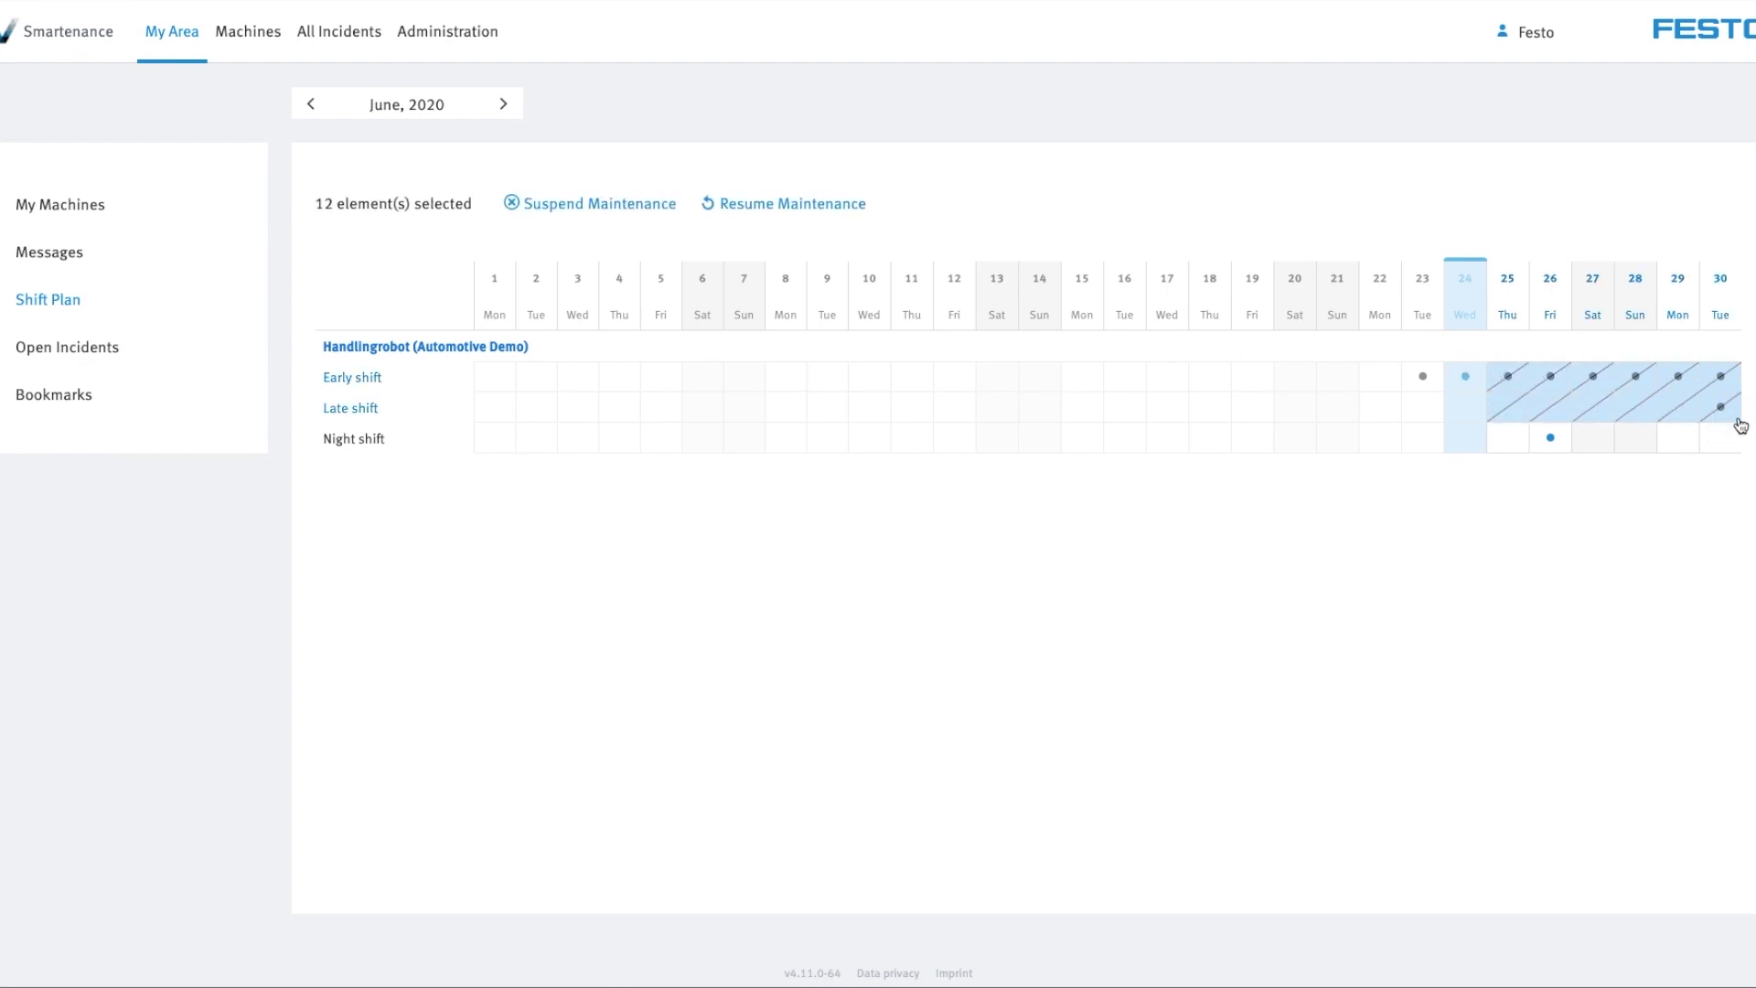
pyautogui.click(846, 211)
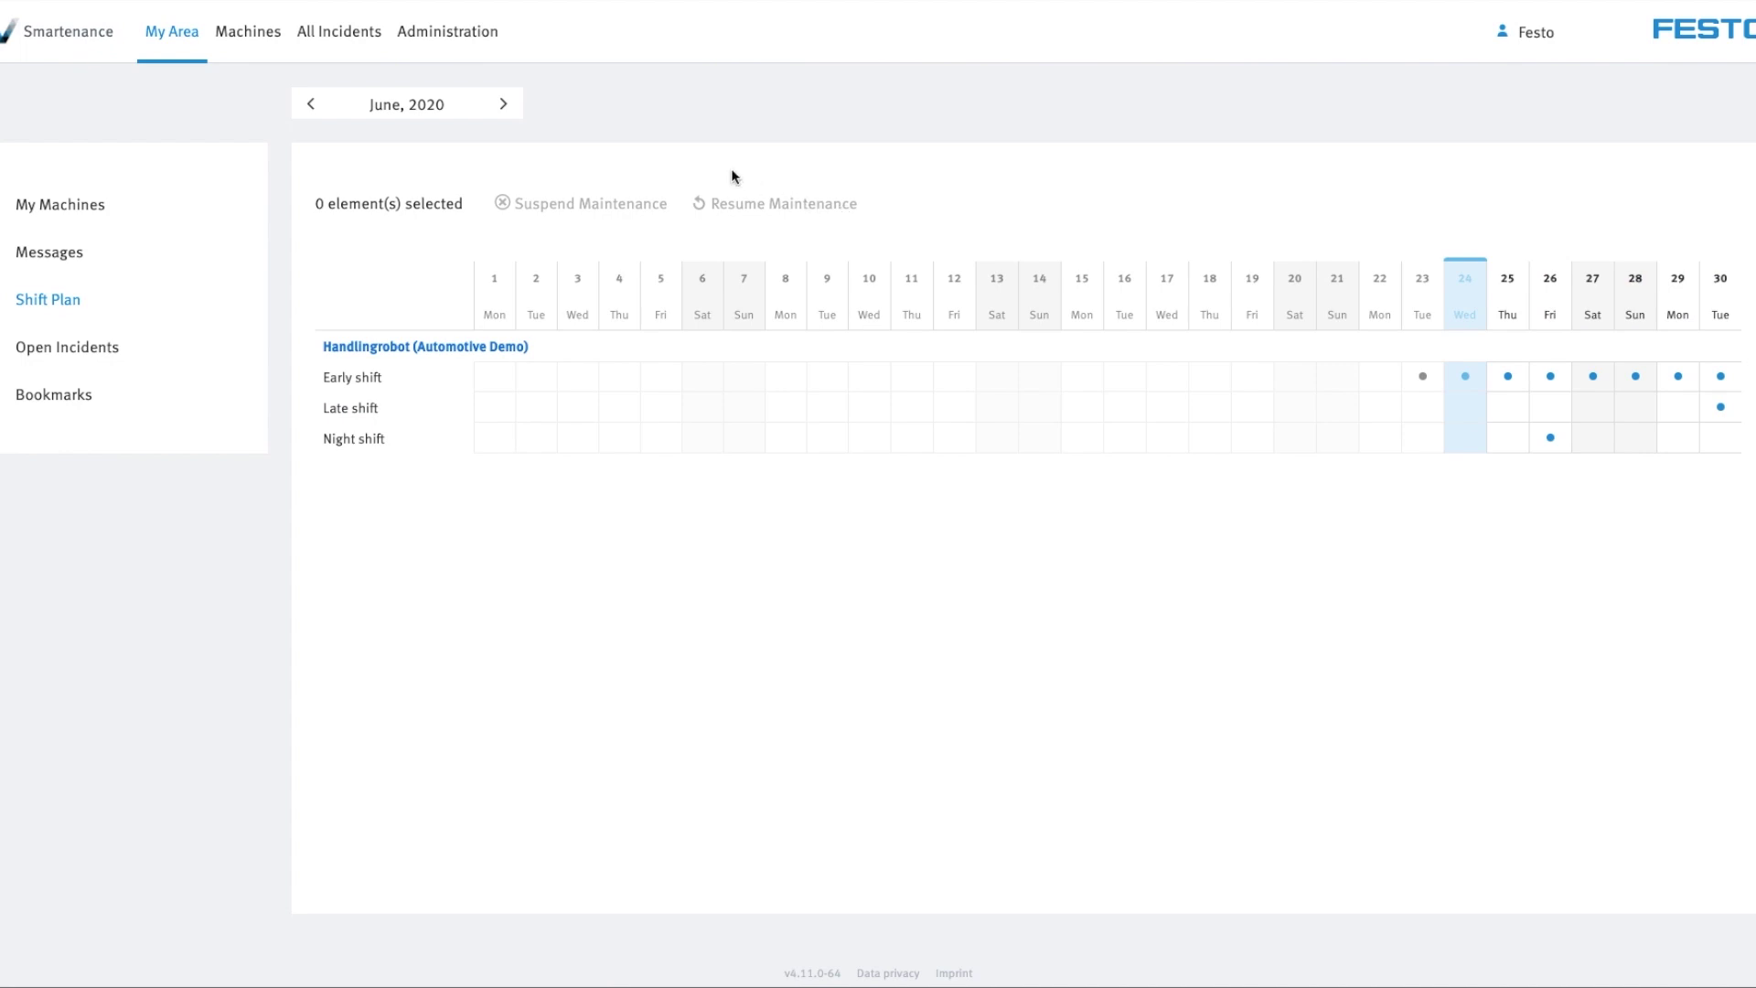
pyautogui.click(483, 34)
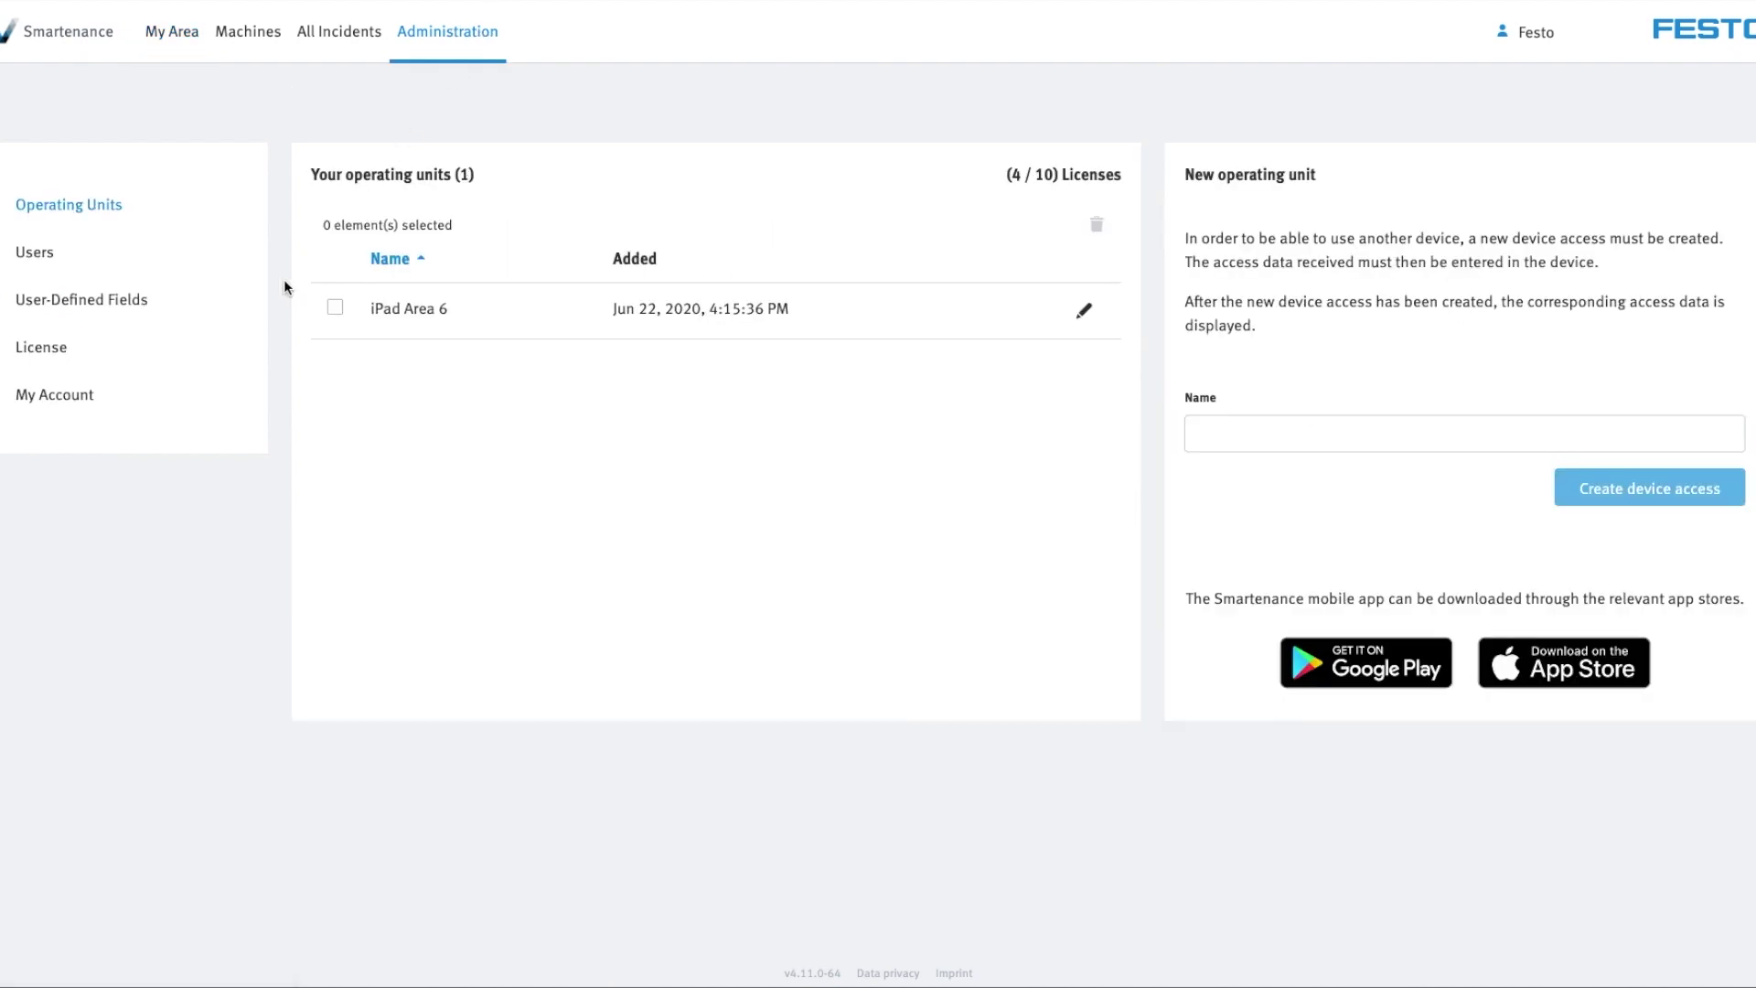
# - Review the Test licence valid to 7/18/20, then subscribe to the Festo Service YouTube channel
pyautogui.click(235, 359)
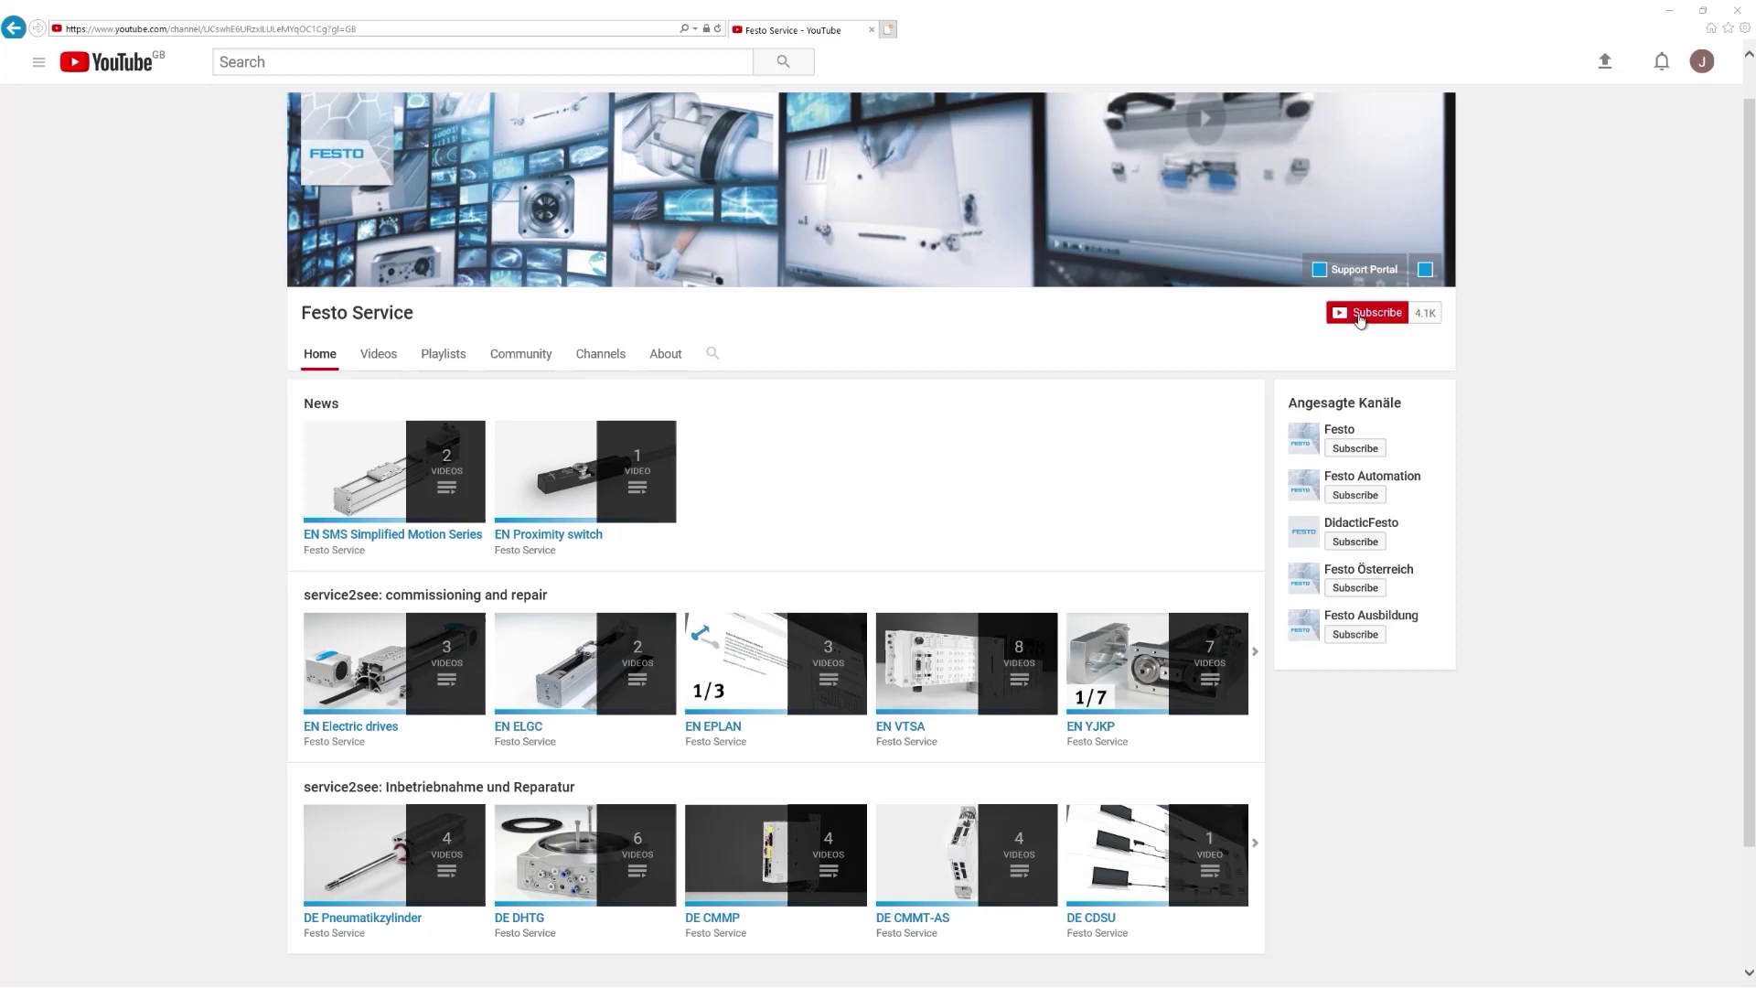
pyautogui.click(1360, 317)
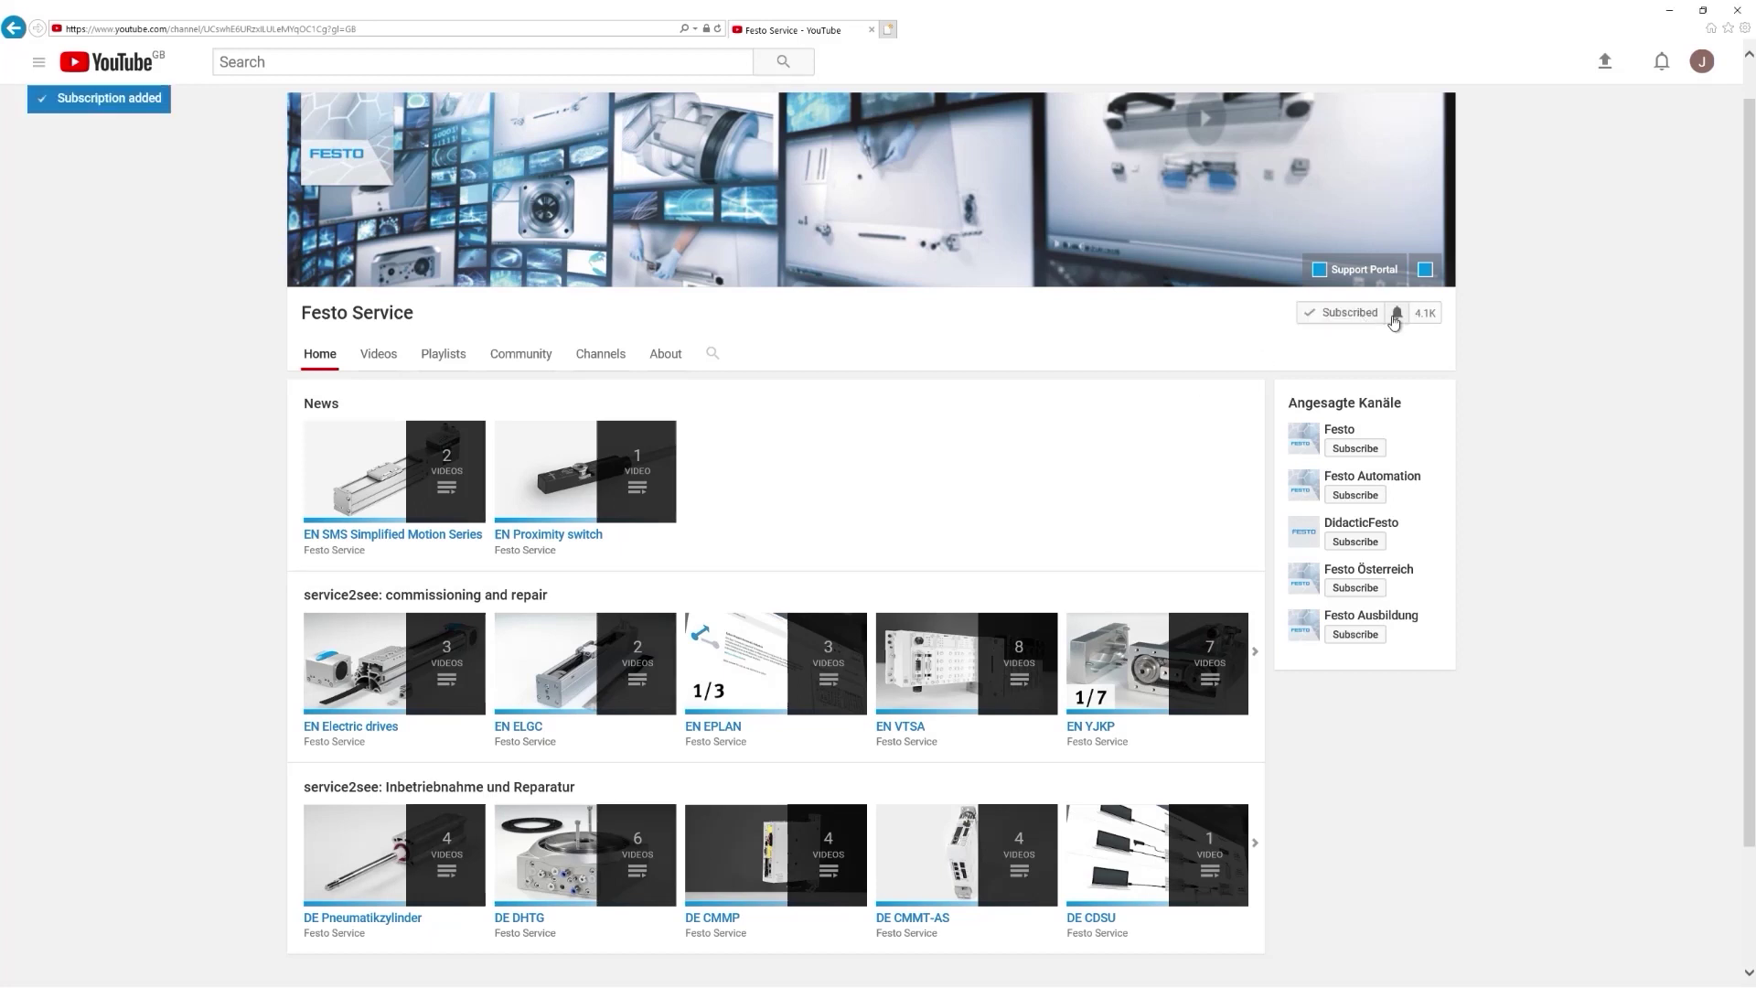